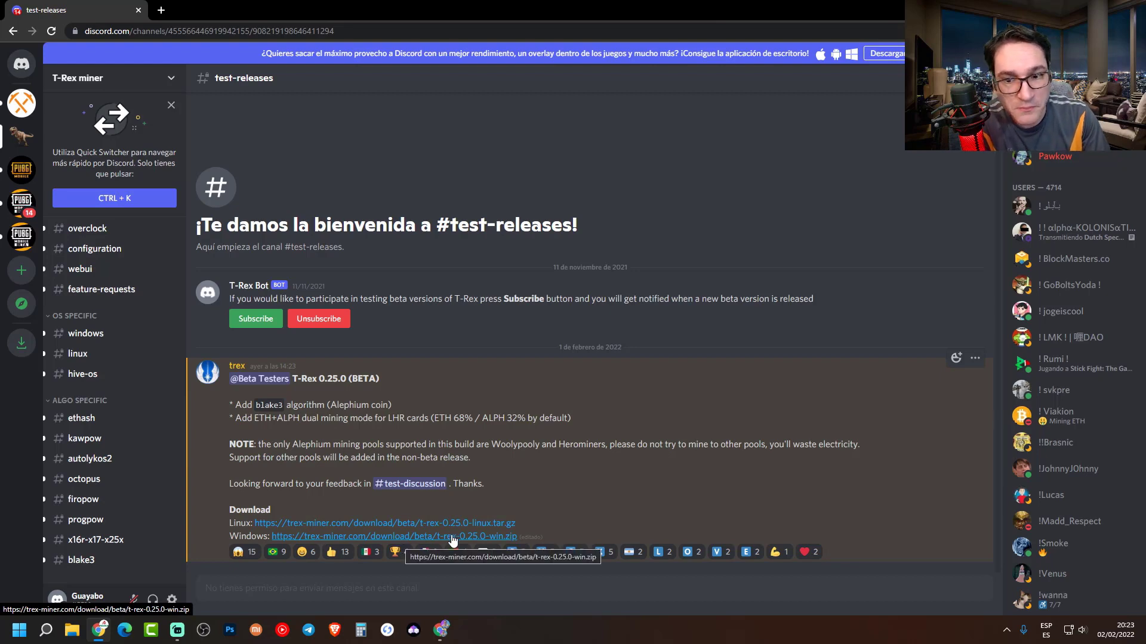
- Hide the browser to reveal the desktop with the T-Rex 0.25.0 beta zip
key(super+d)
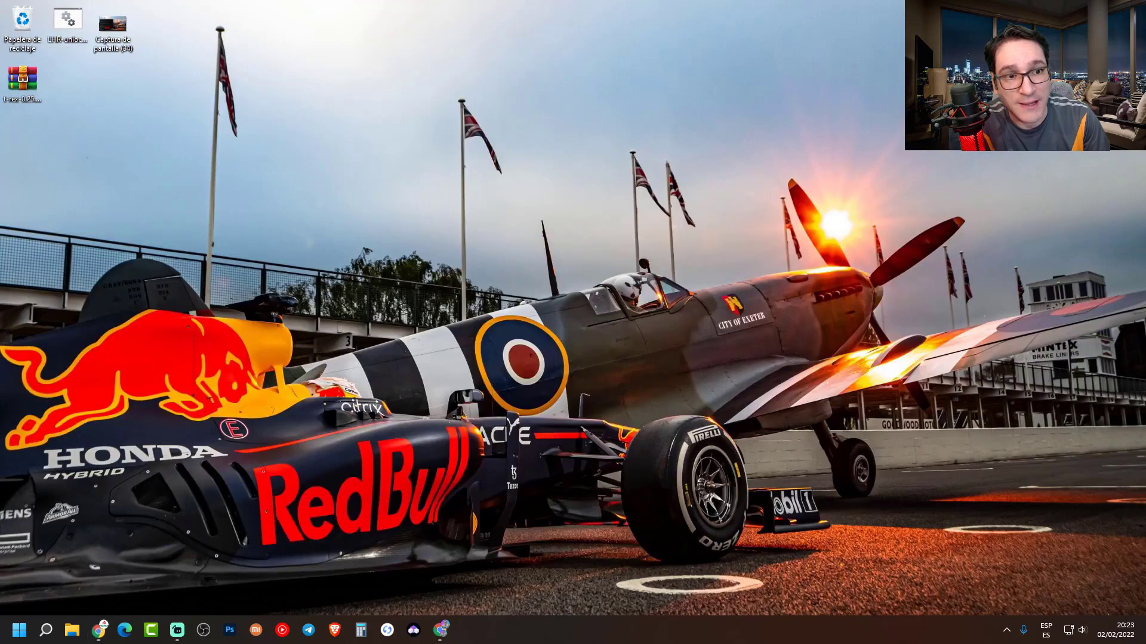
- Create the desktop folder Nueva carpeta (2) and move the t-rex archive into it
click(33, 86)
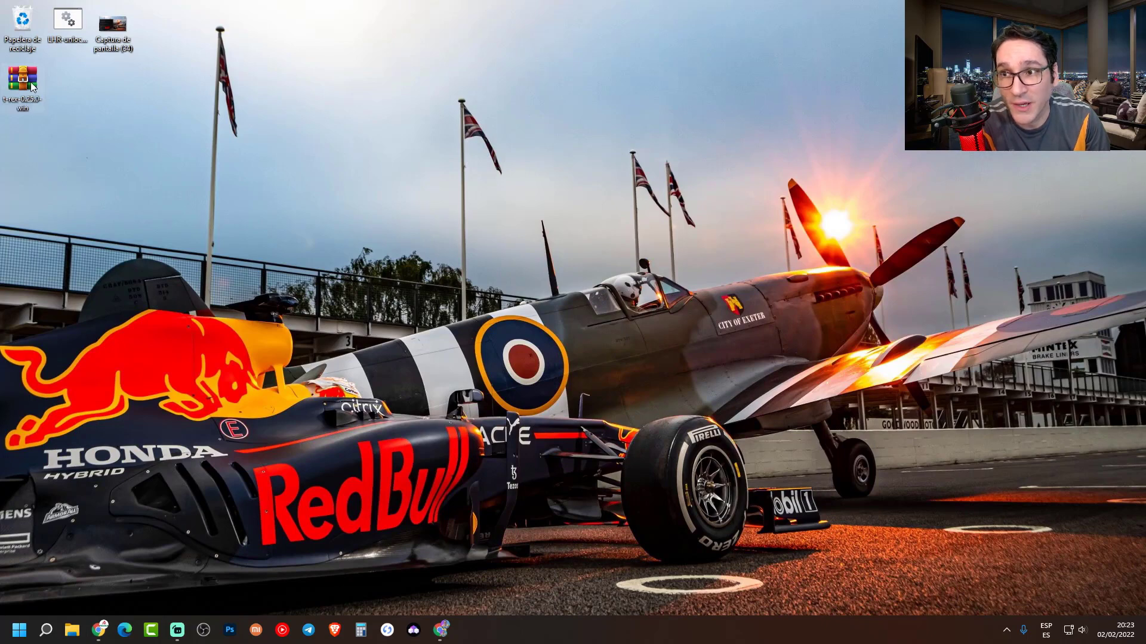
right_click(51, 159)
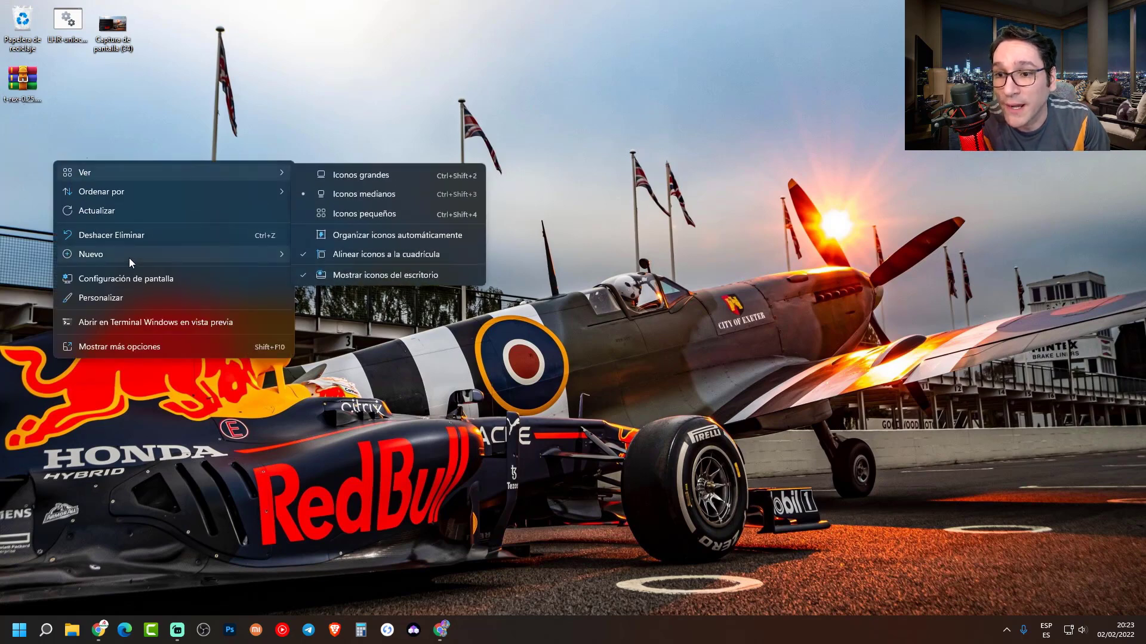
mouse_move(129, 258)
click(322, 256)
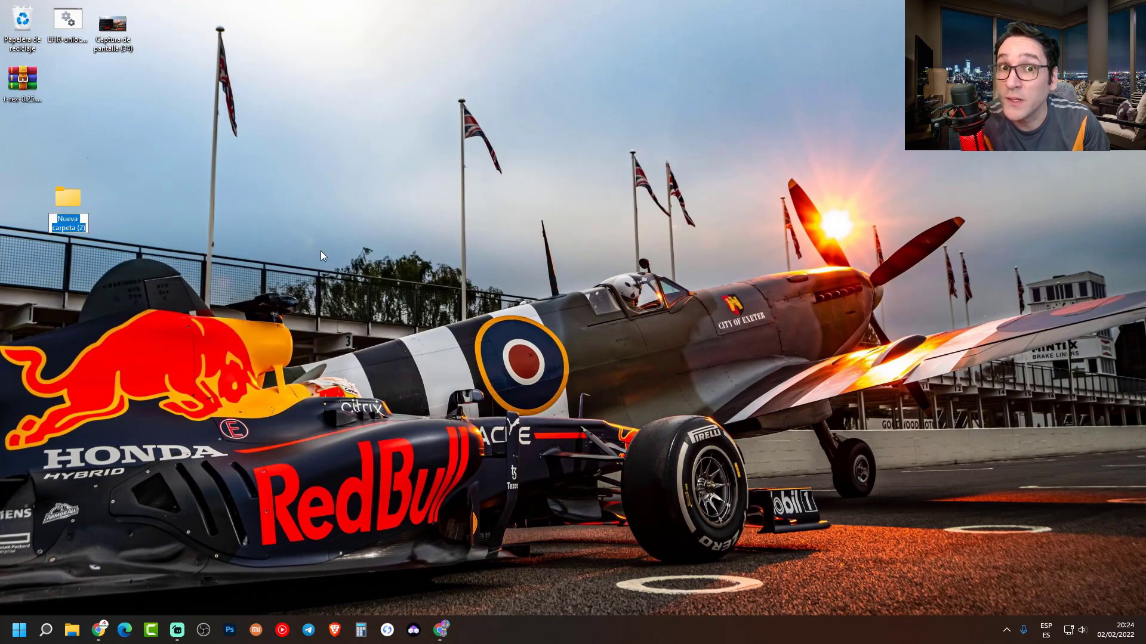
drag(65, 199, 17, 142)
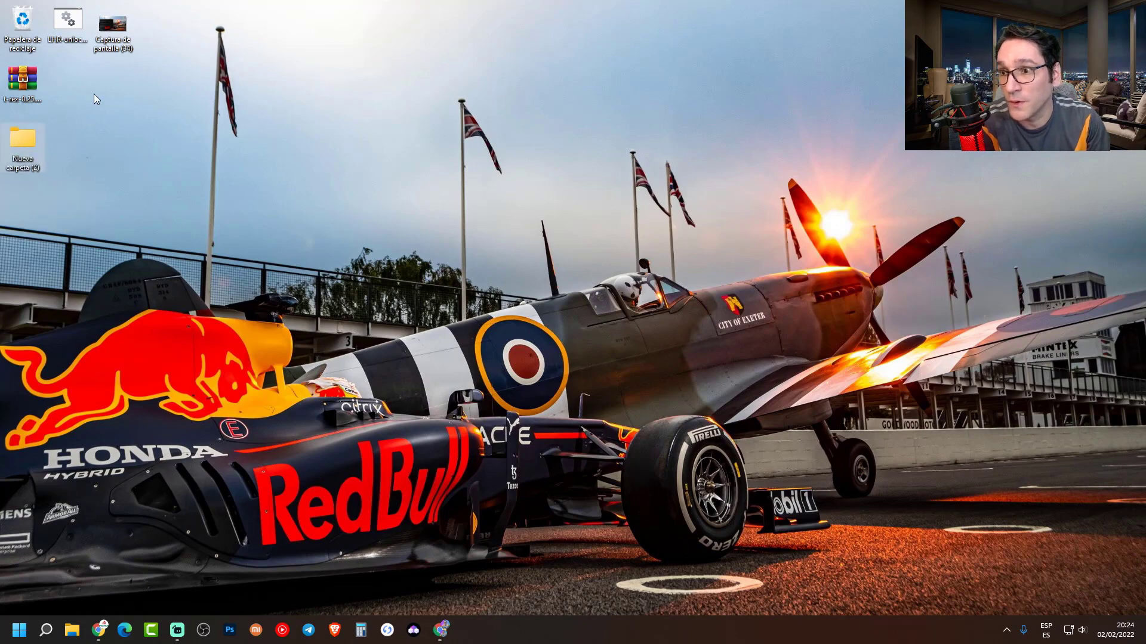
drag(29, 81, 25, 138)
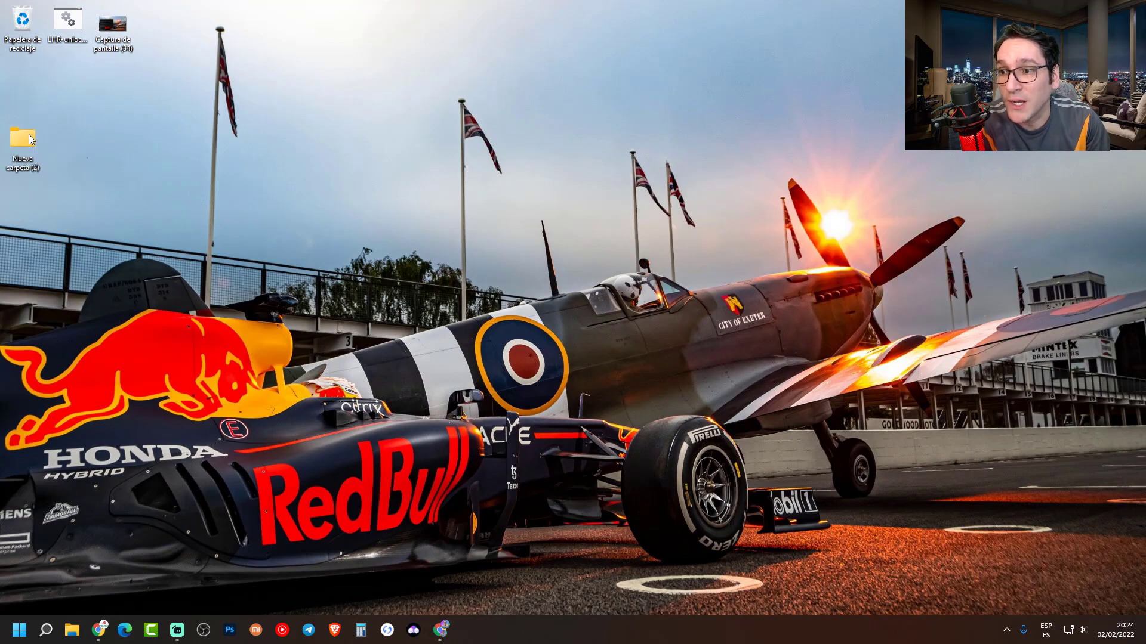
double_click(25, 139)
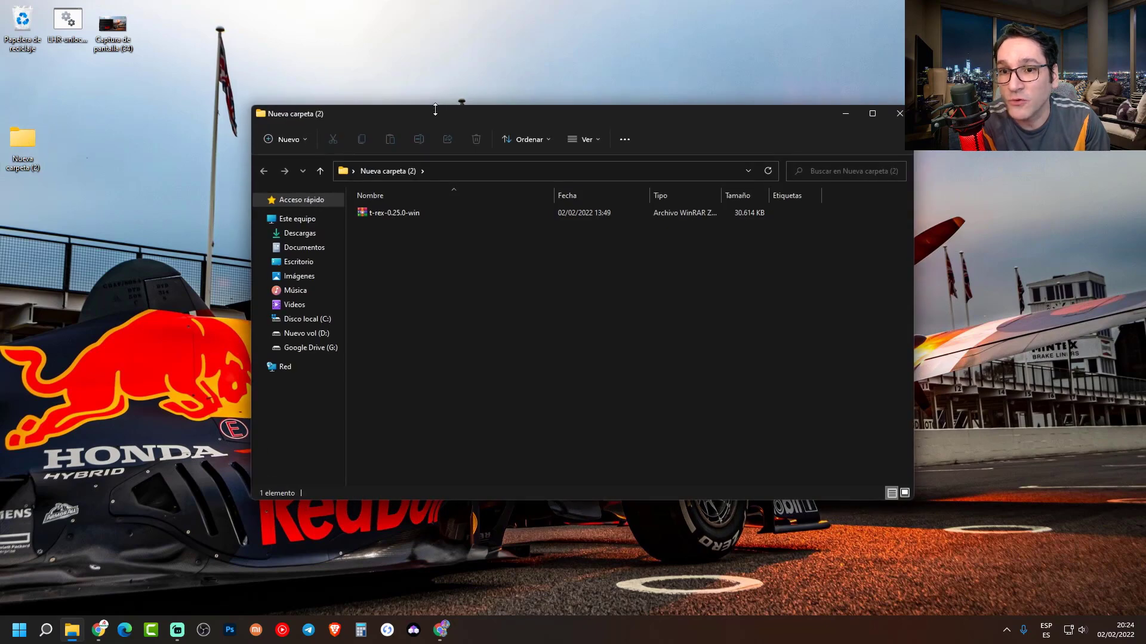
drag(345, 120, 200, 82)
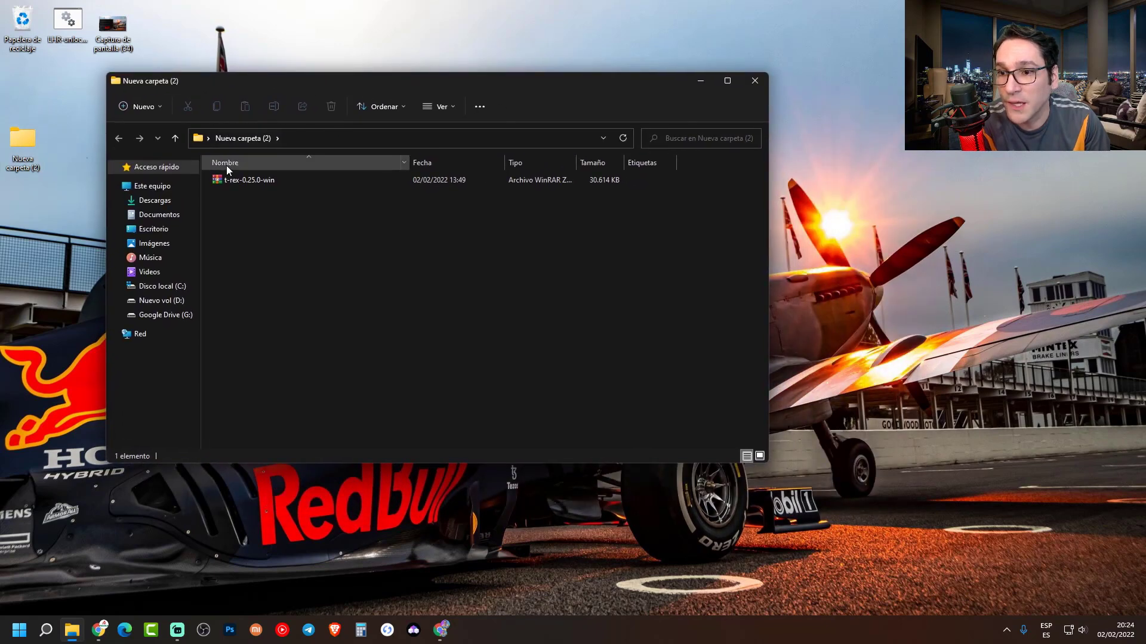
- Extract the t-rex-0.25.0-win archive and close the Nueva carpeta (2) window
right_click(233, 180)
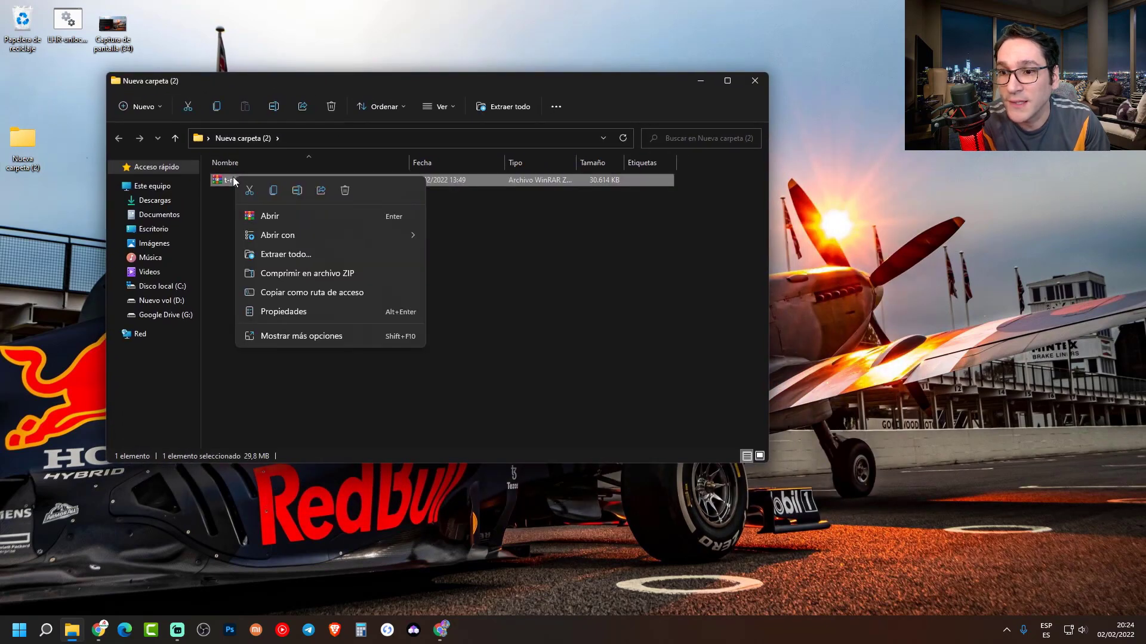
click(287, 254)
click(671, 429)
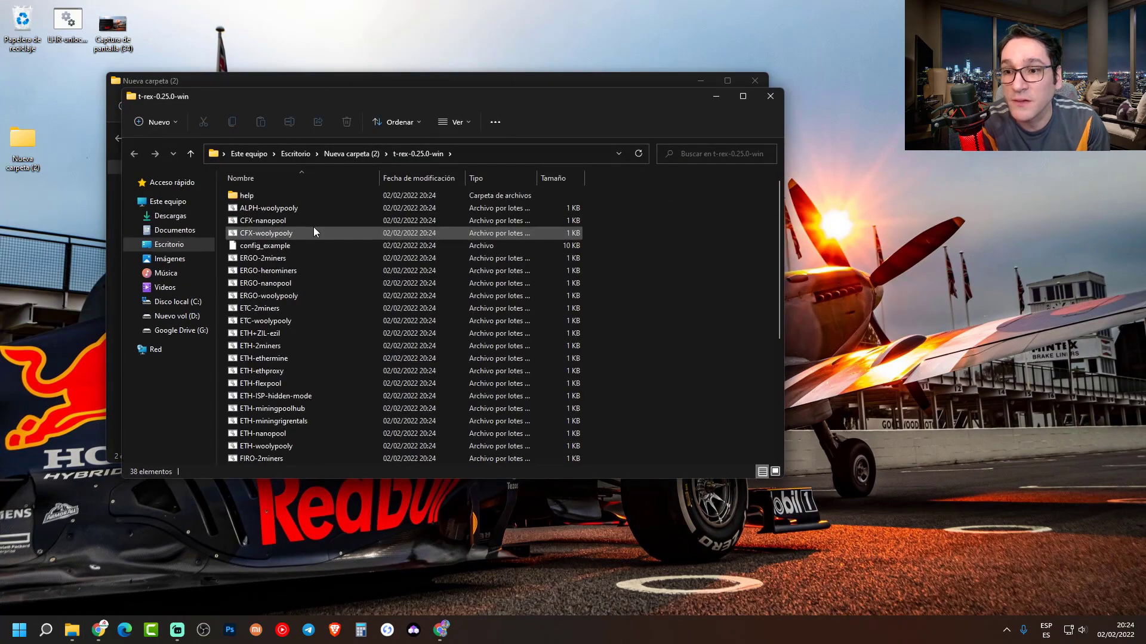
drag(458, 111, 388, 144)
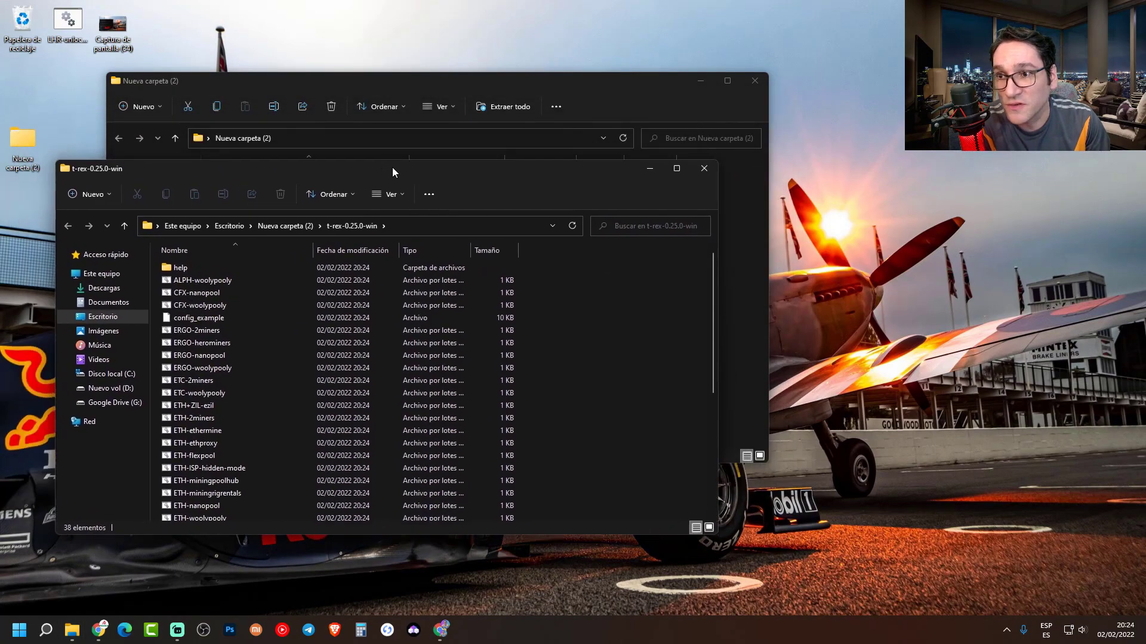
click(765, 72)
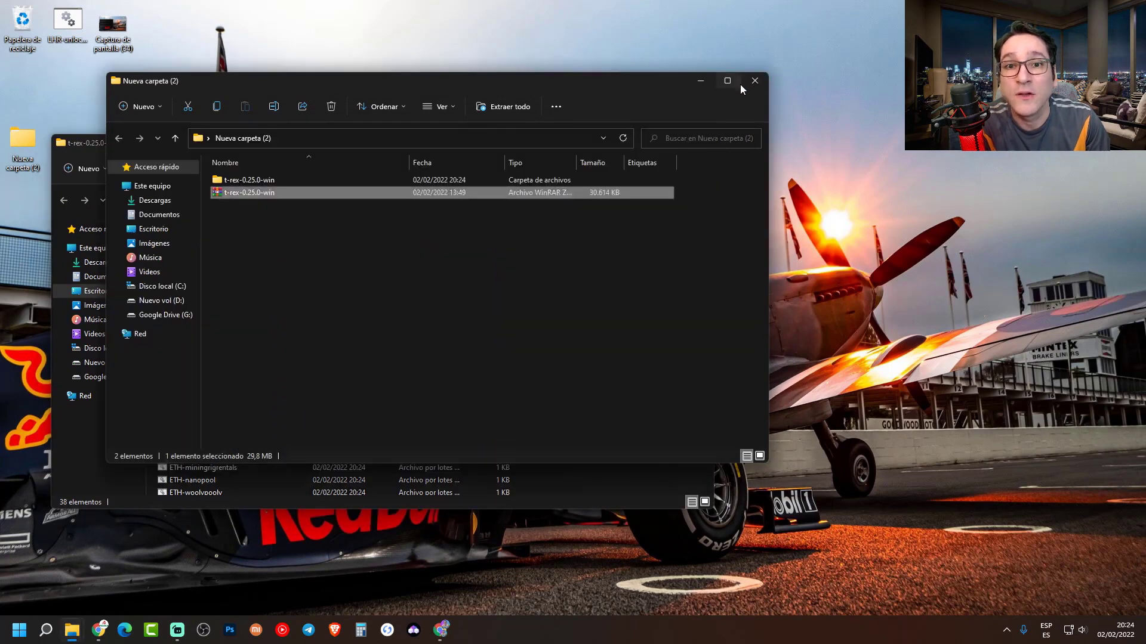
click(755, 82)
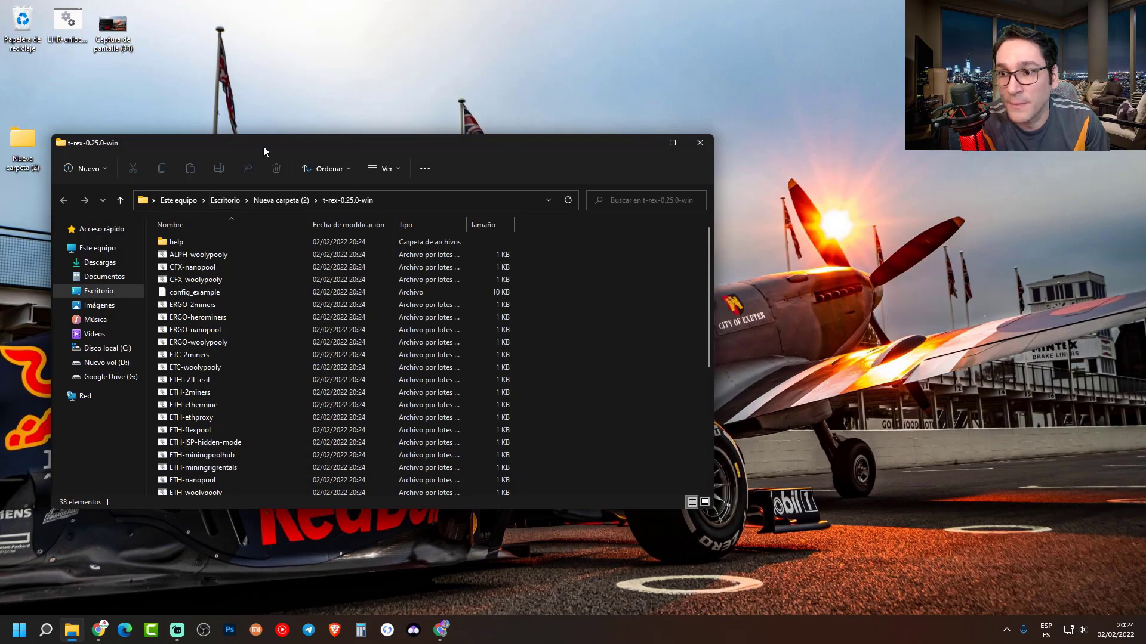
- Scroll to and select the LHR-unlock-dual-ETH+ALPH batch file
drag(263, 145, 260, 60)
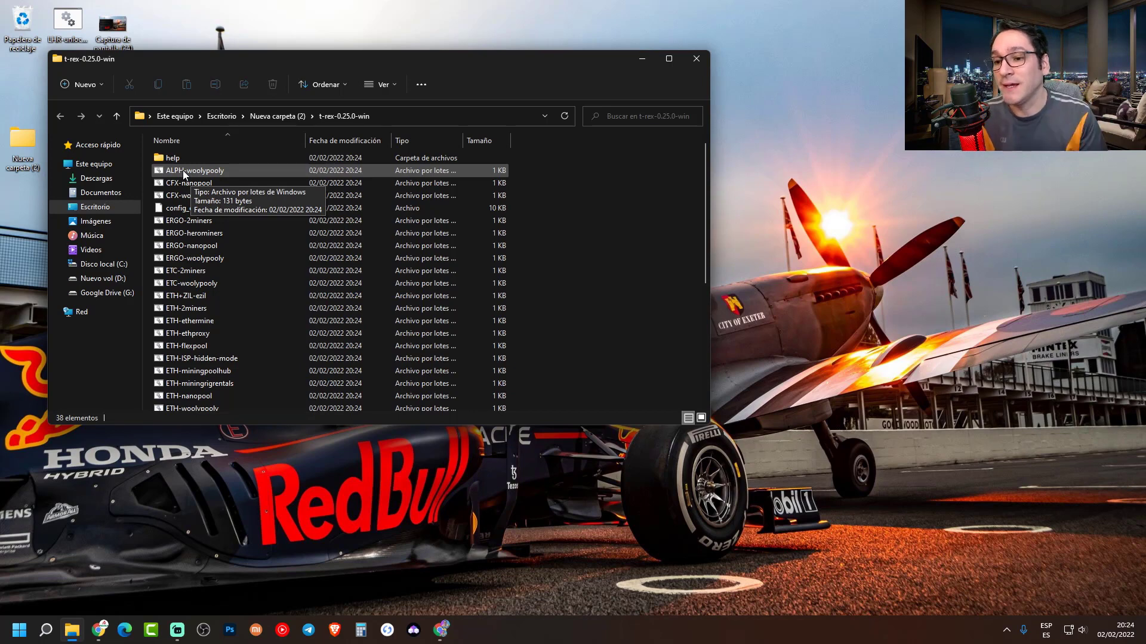
scroll(202, 292, down, 3)
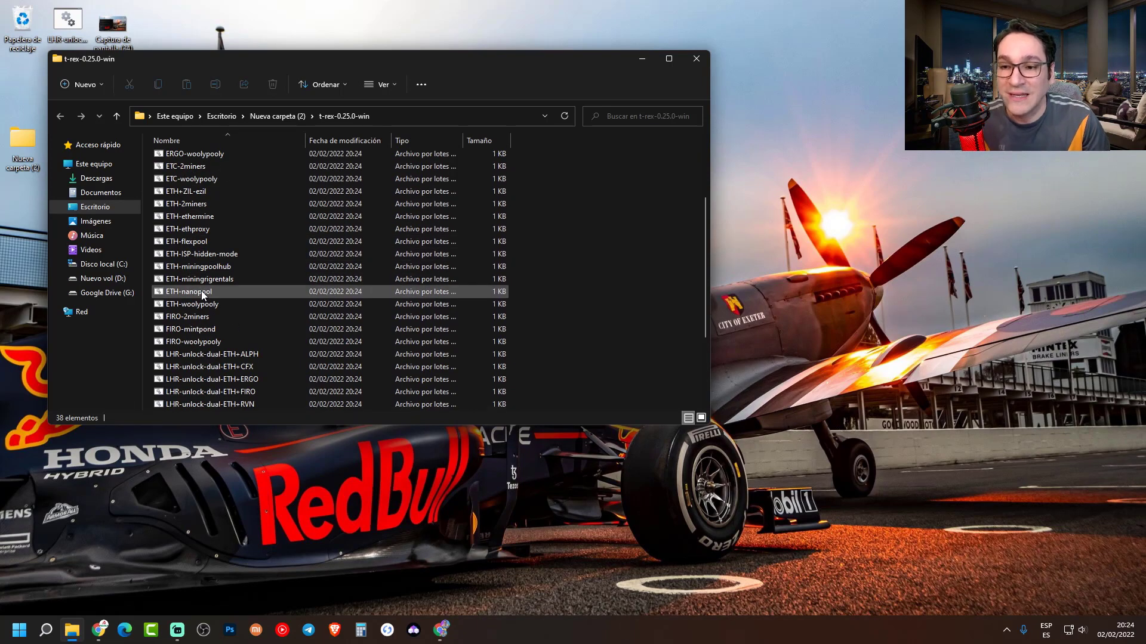
scroll(244, 376, down, 1)
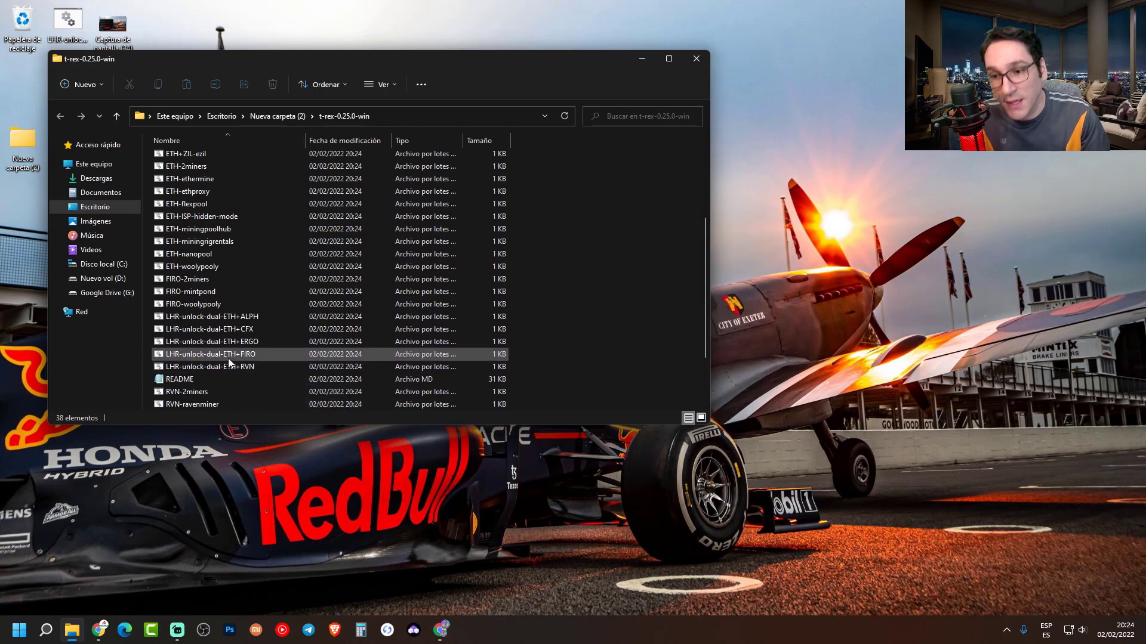
click(253, 317)
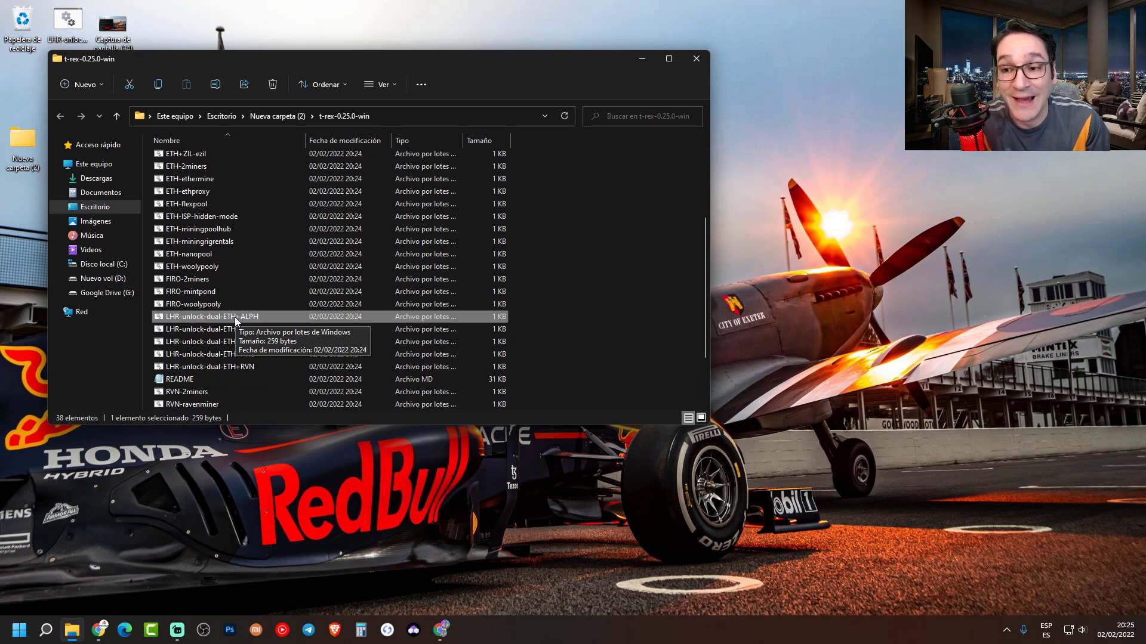
- Choose Editar for the batch file and expand the SmartScreen warning's details
right_click(190, 320)
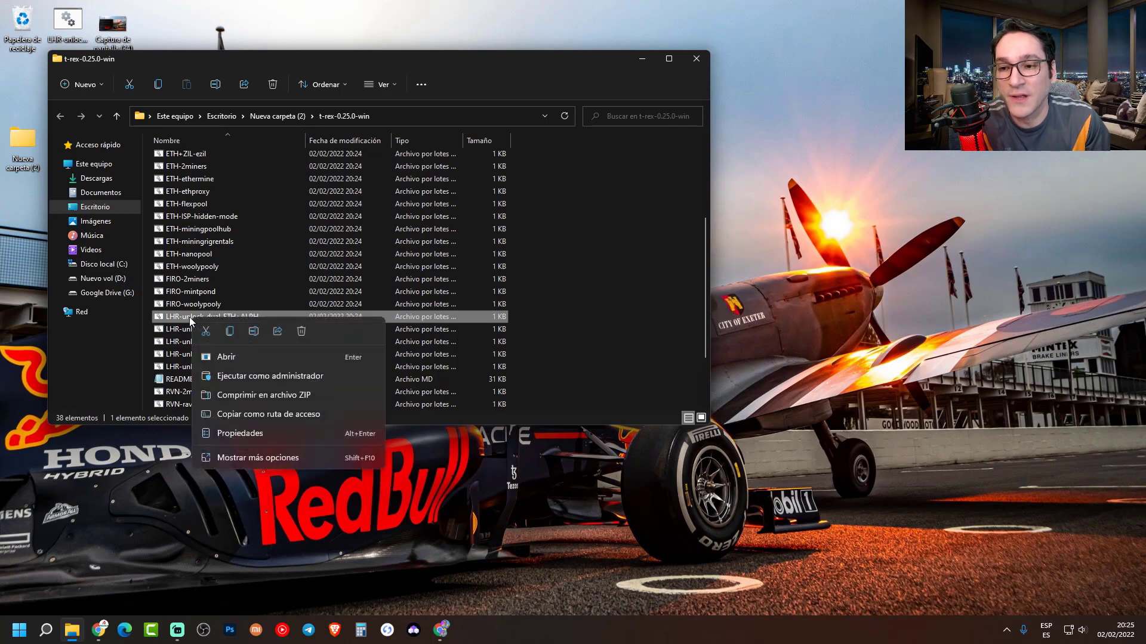
click(249, 457)
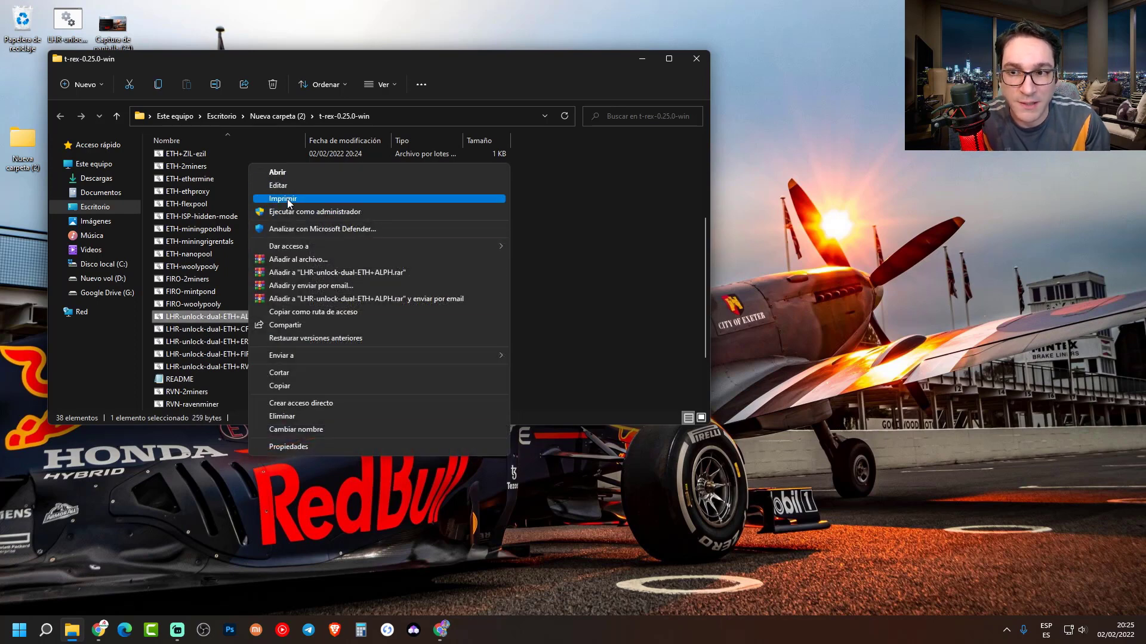
click(284, 188)
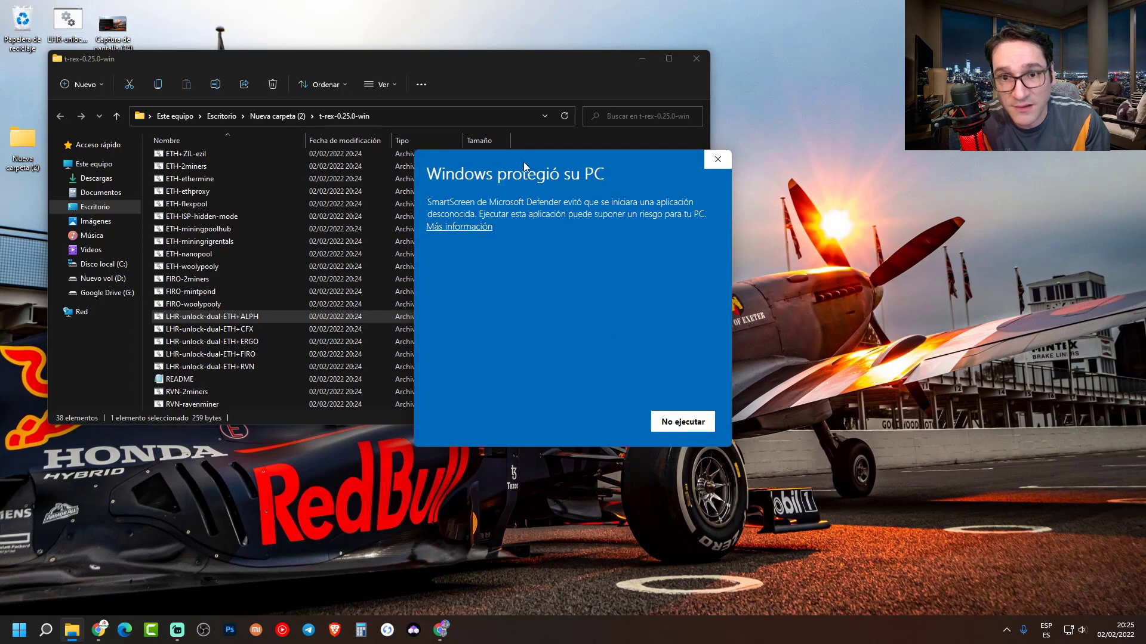
click(459, 228)
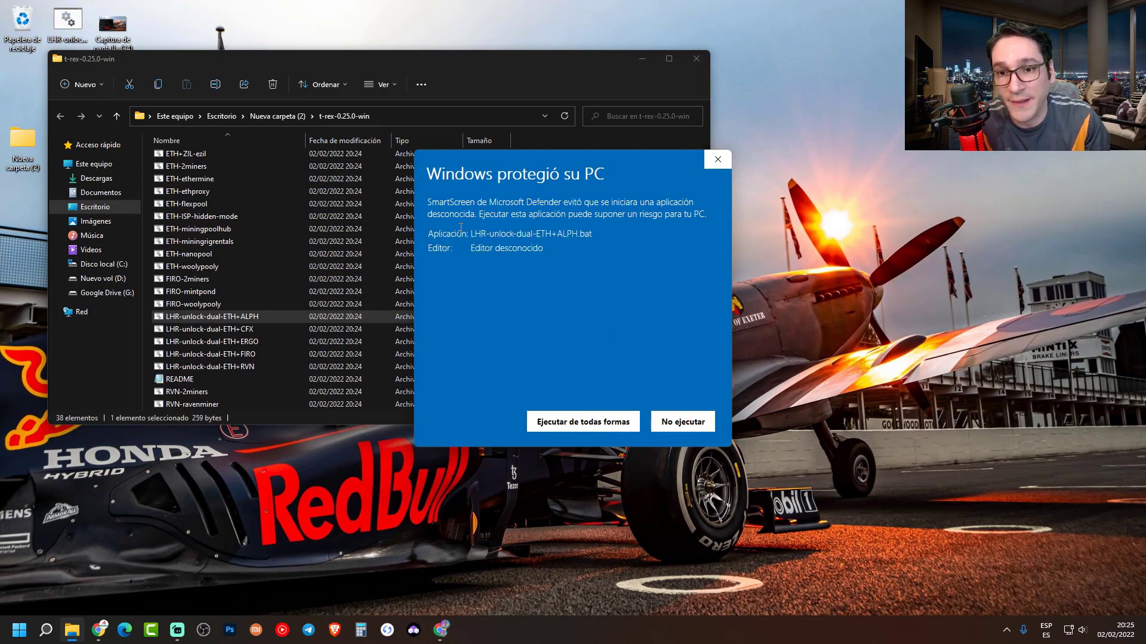
- Run the file anyway to open it in Notepad and select the ETH wallet after -u
click(582, 420)
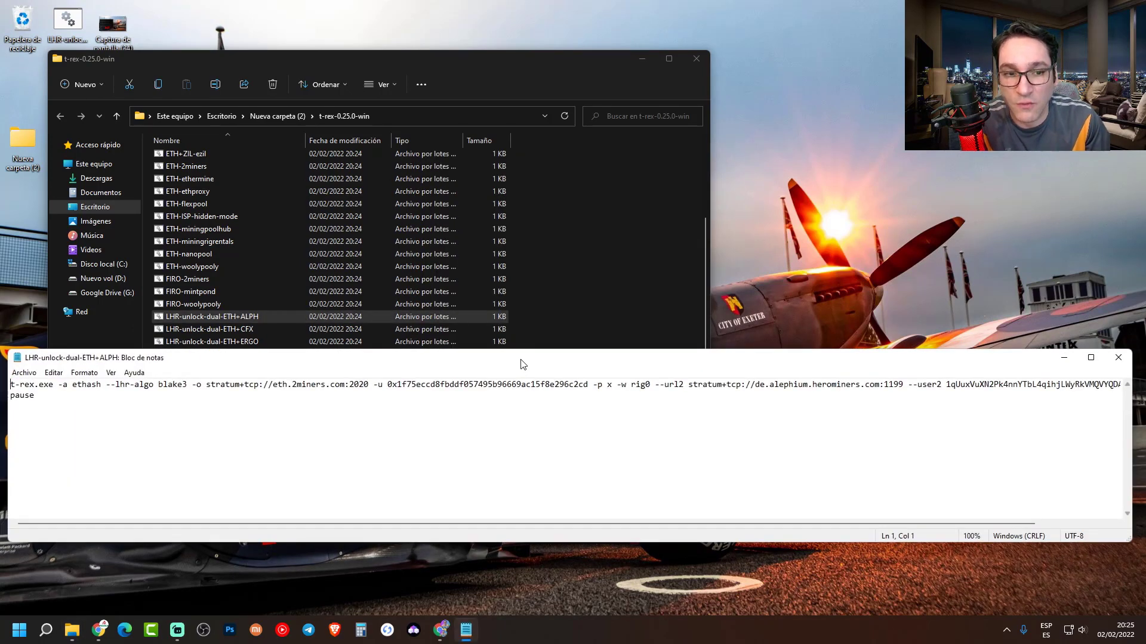
drag(522, 364, 519, 375)
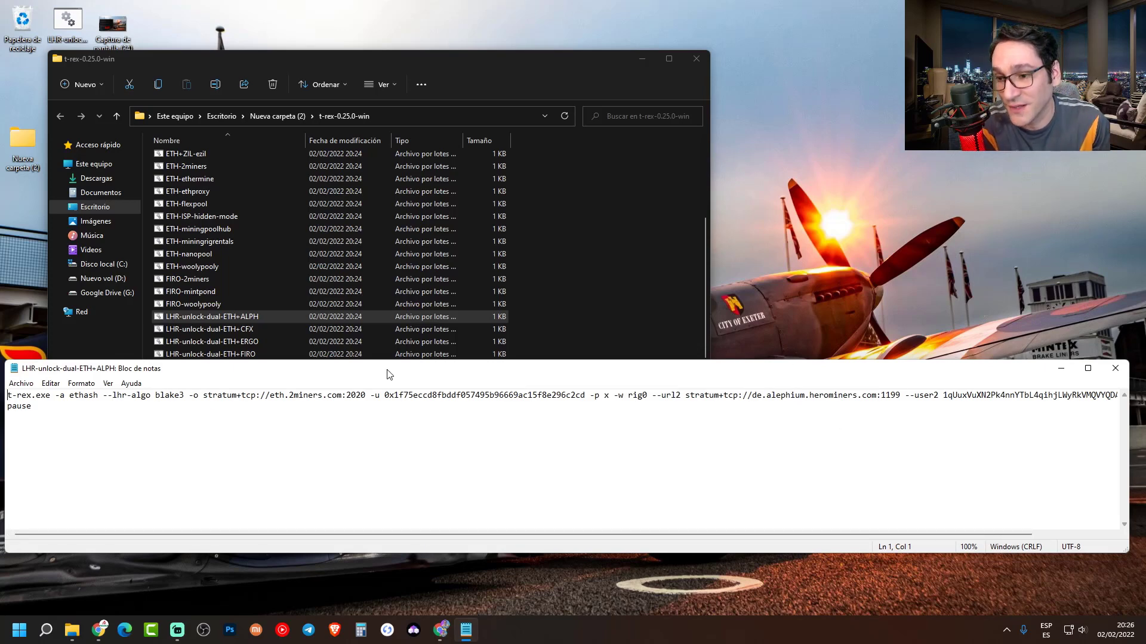
drag(389, 374, 378, 338)
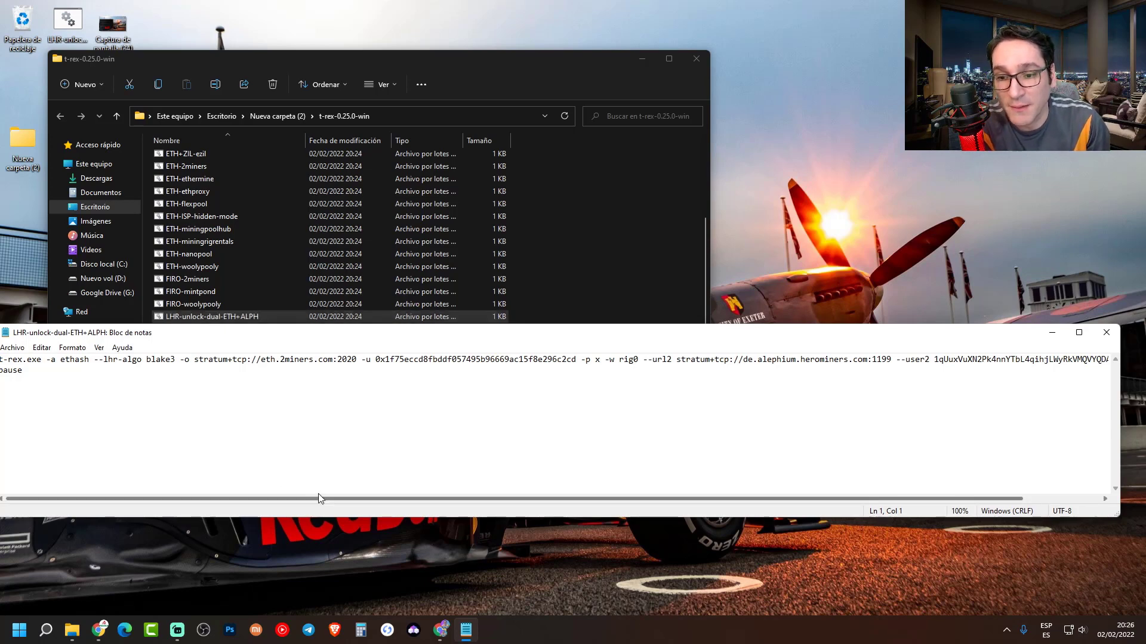
drag(317, 498, 318, 498)
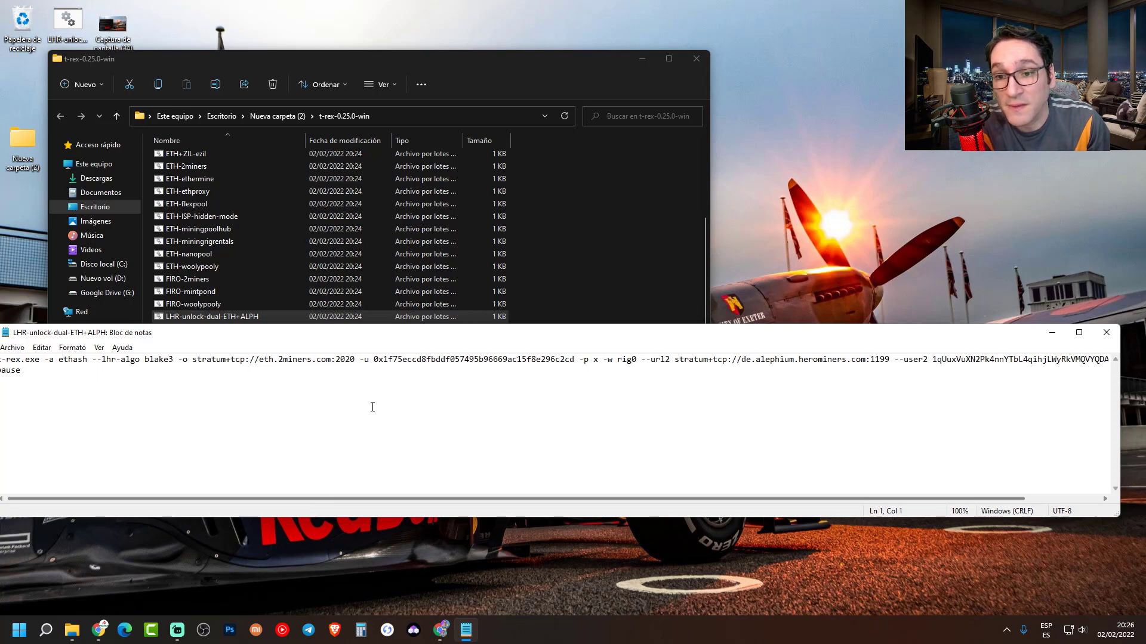
drag(374, 360, 575, 360)
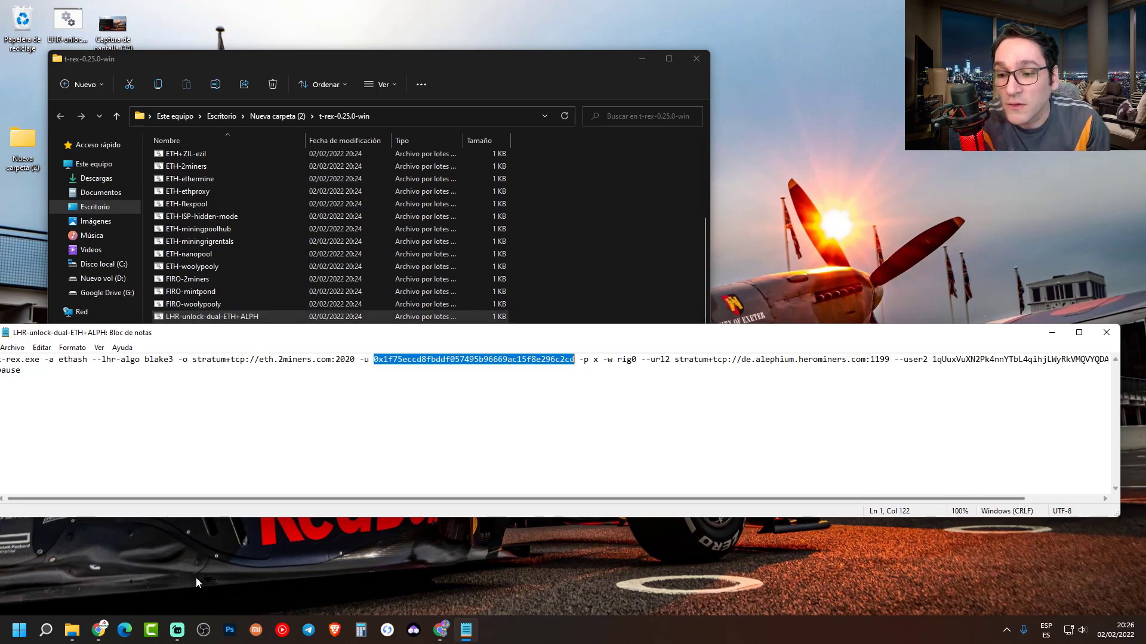
- On WhatToMine, use Ethash 34.0 Mh/s and check Ethereum's roughly $0.93 daily profit
click(440, 637)
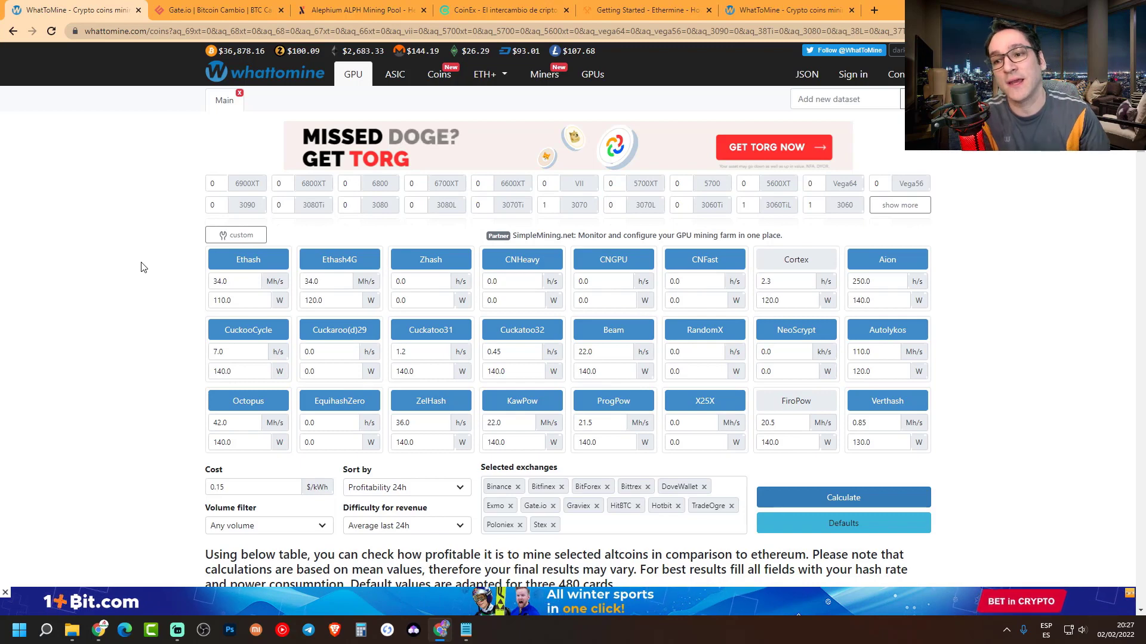
double_click(251, 280)
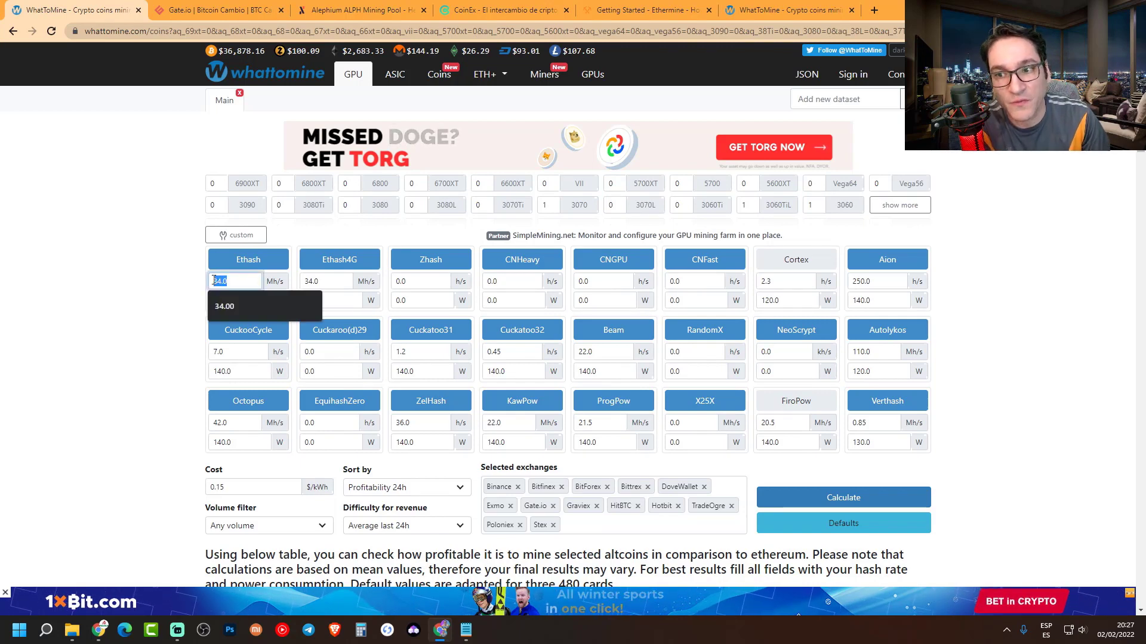
click(278, 278)
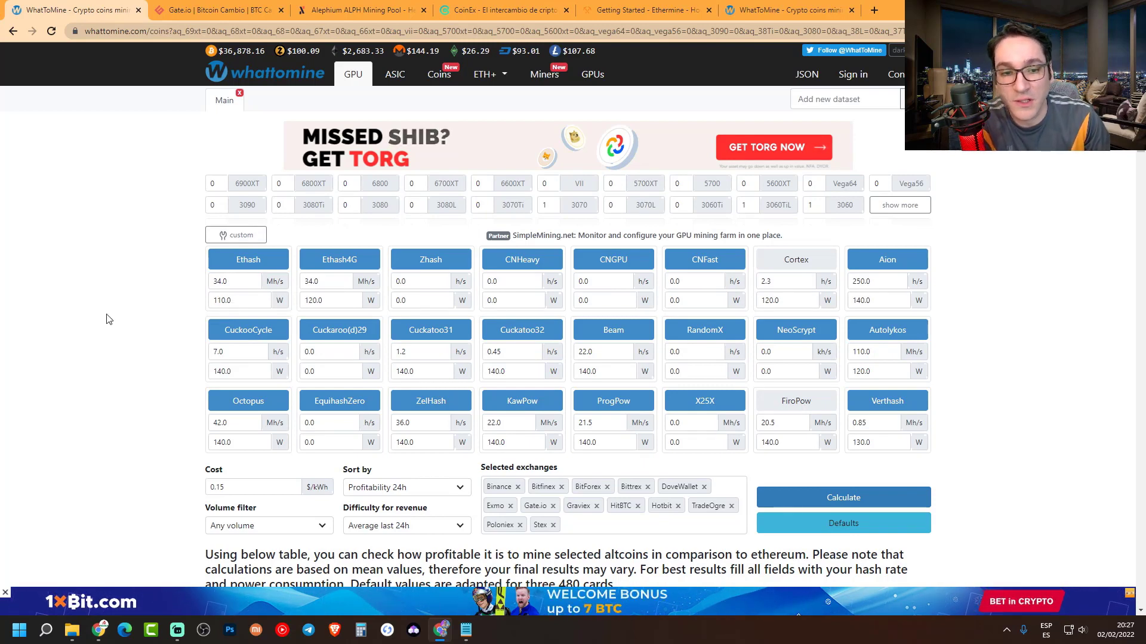
scroll(108, 320, down, 5)
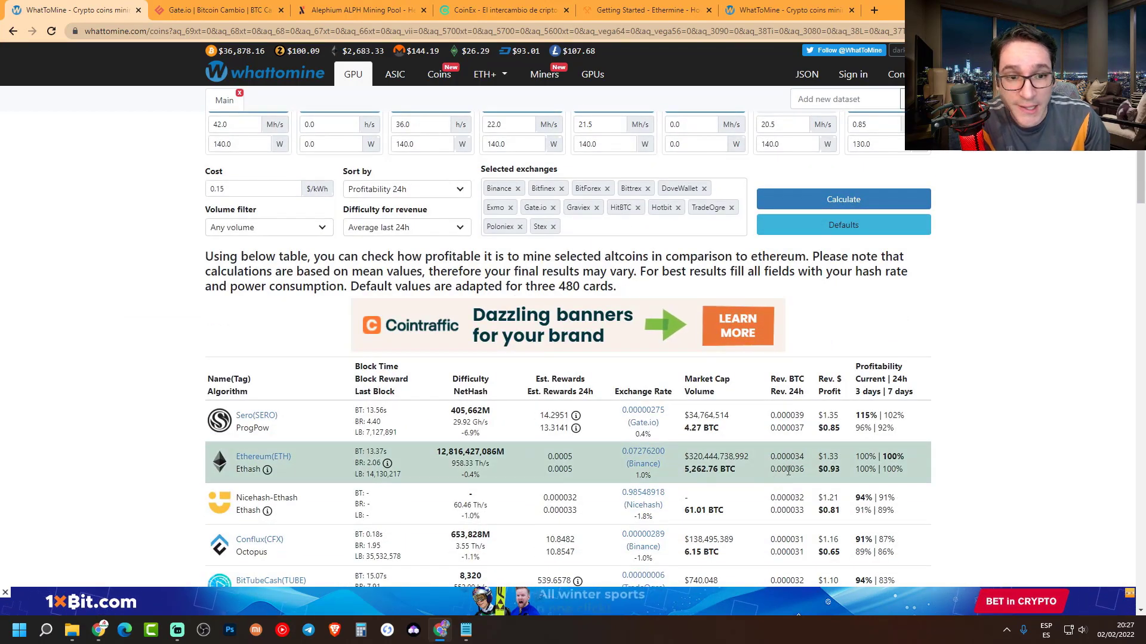
drag(831, 471, 839, 471)
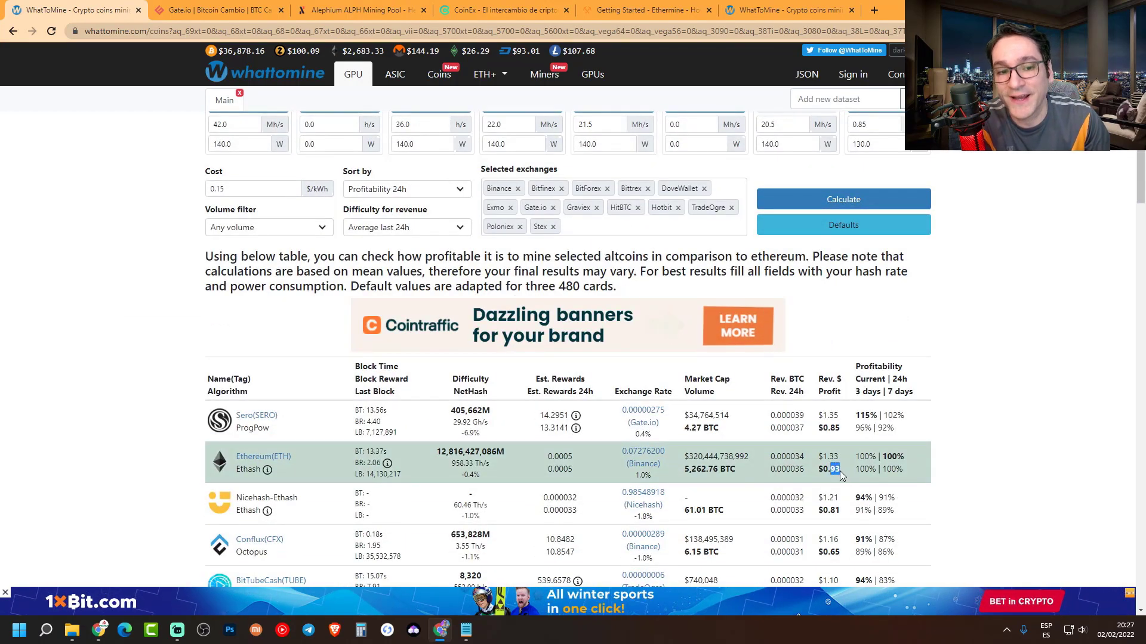
scroll(114, 364, up, 5)
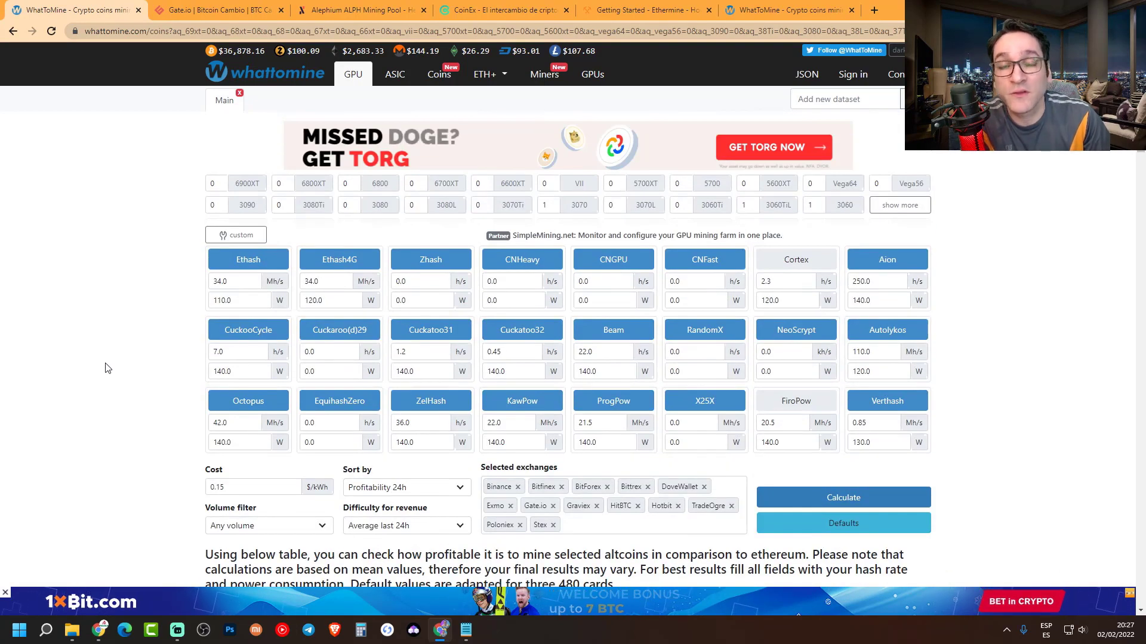
click(468, 633)
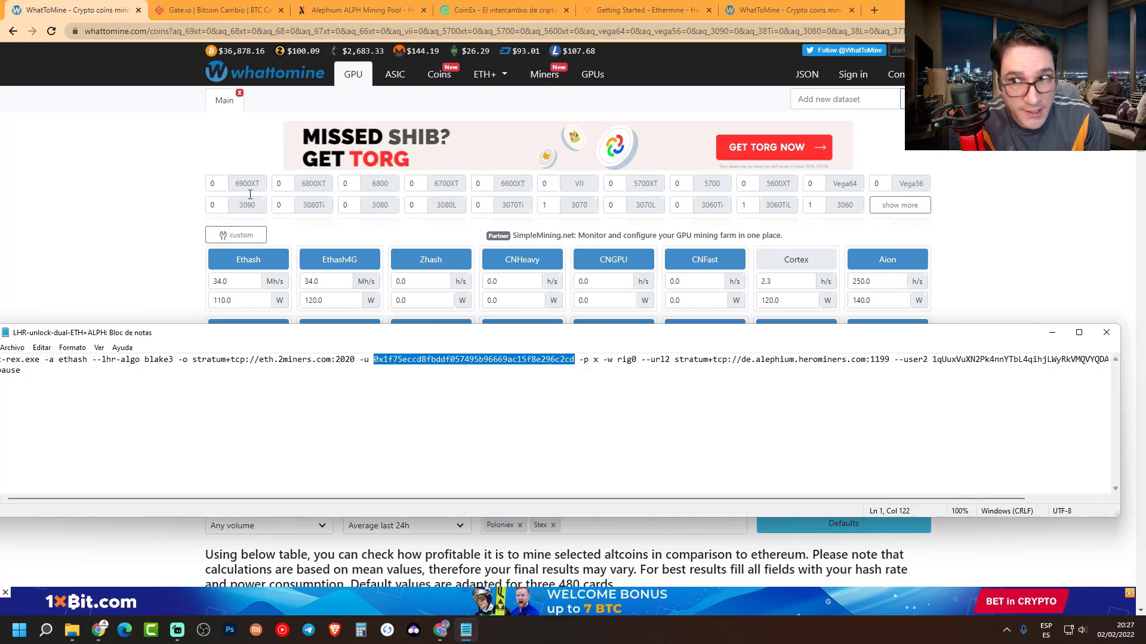
click(125, 192)
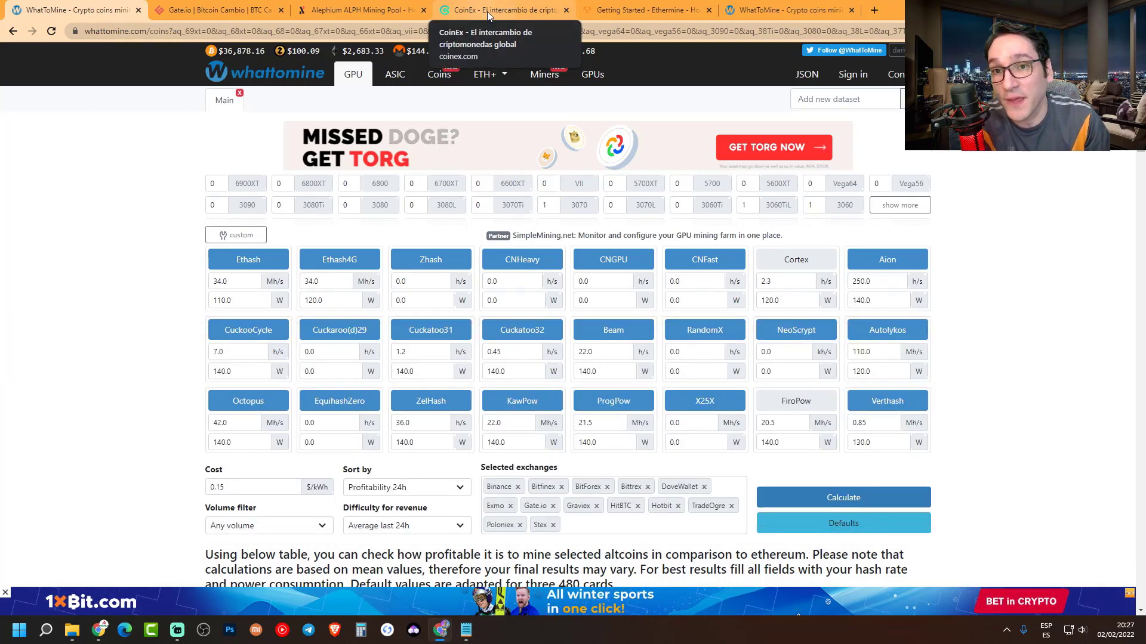
- Go to the CoinEx Spot account deposit page
click(487, 11)
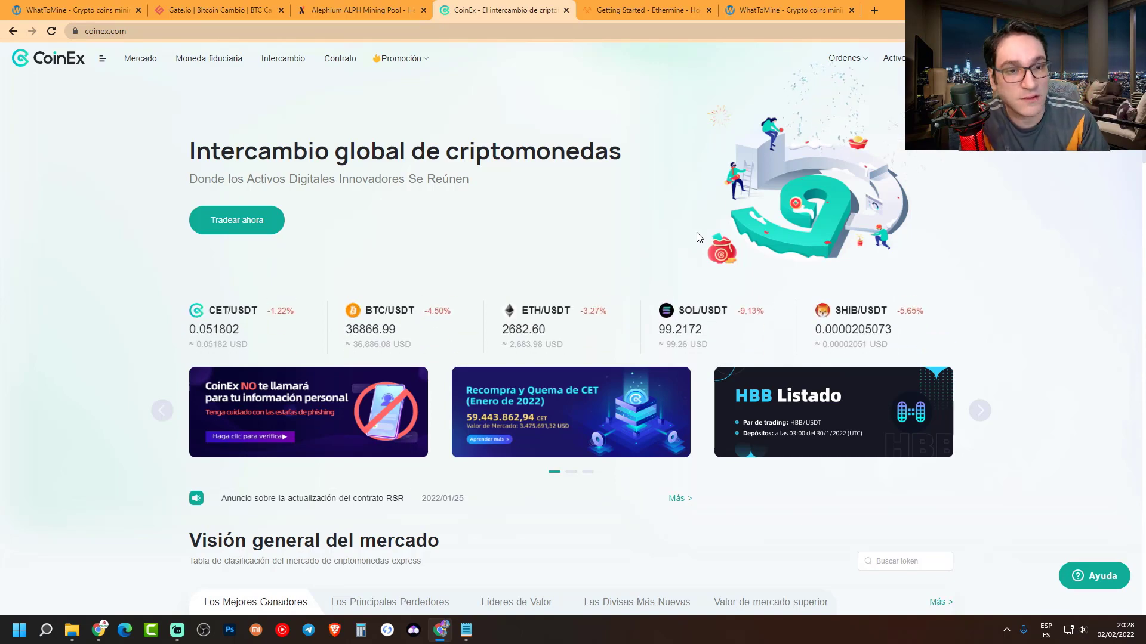
mouse_move(892, 62)
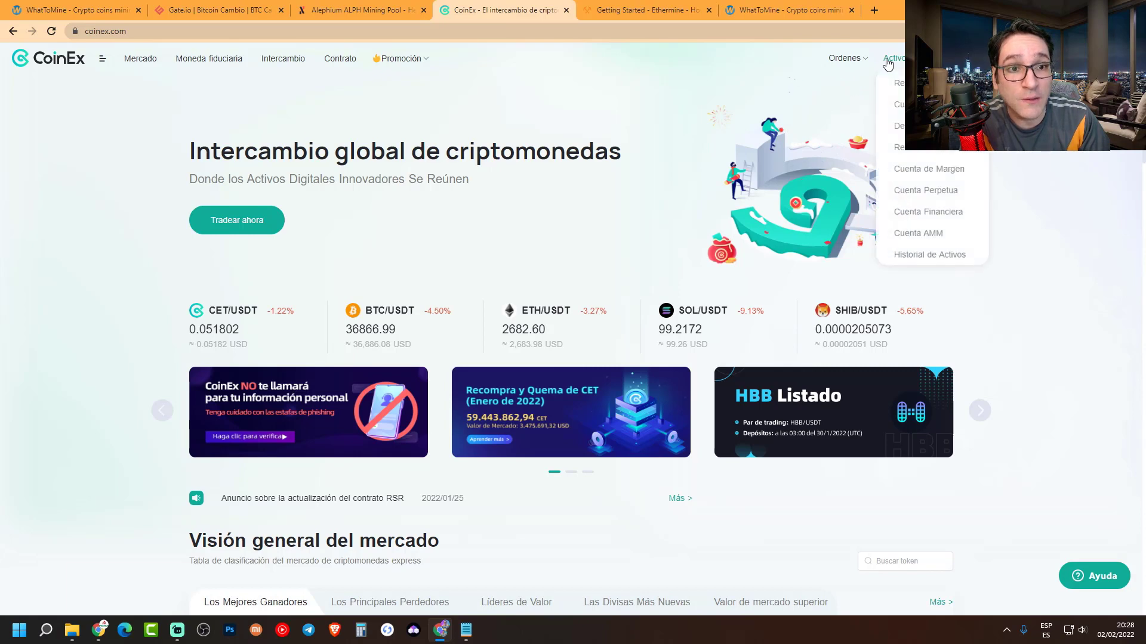
click(897, 112)
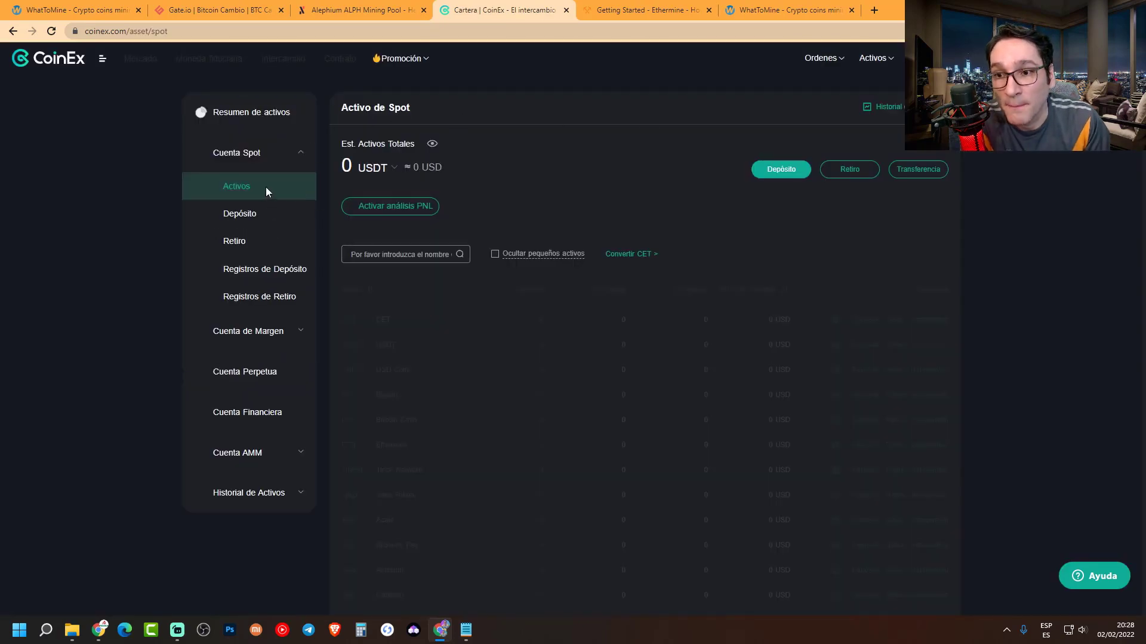
click(248, 216)
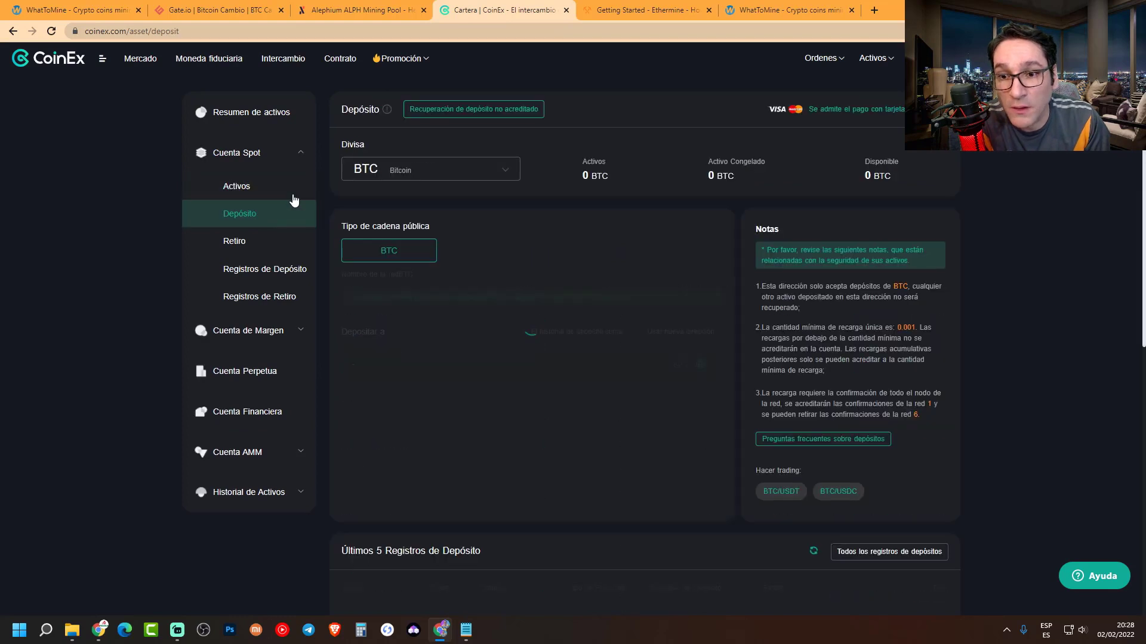
- Choose ETH as the deposit currency and copy its ERC20 deposit address
click(417, 178)
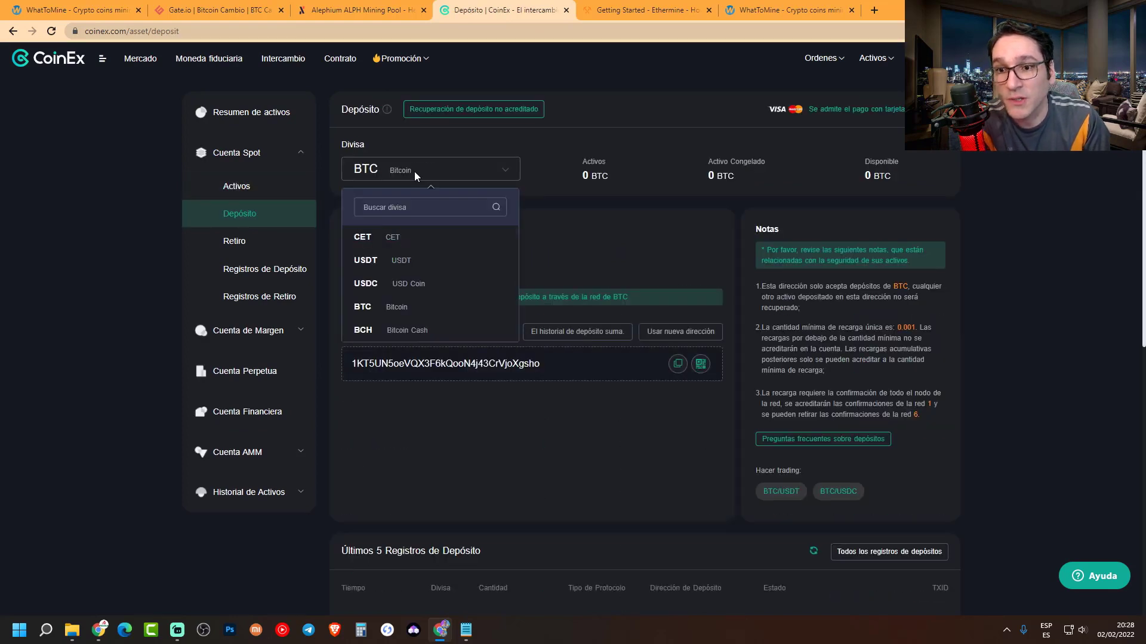
text(eth)
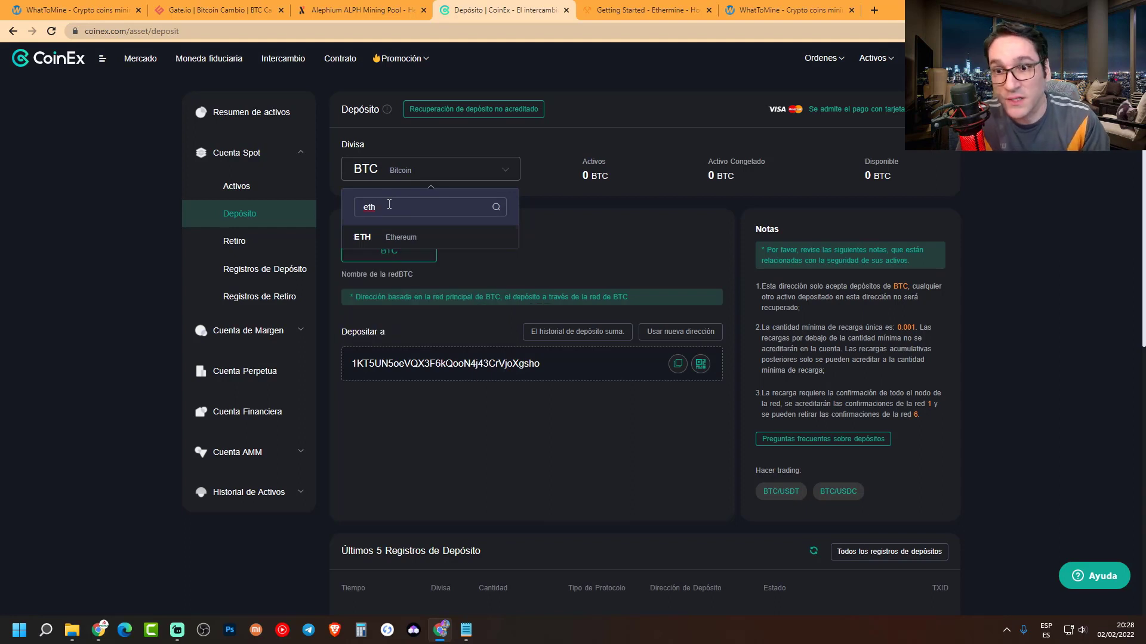
click(442, 245)
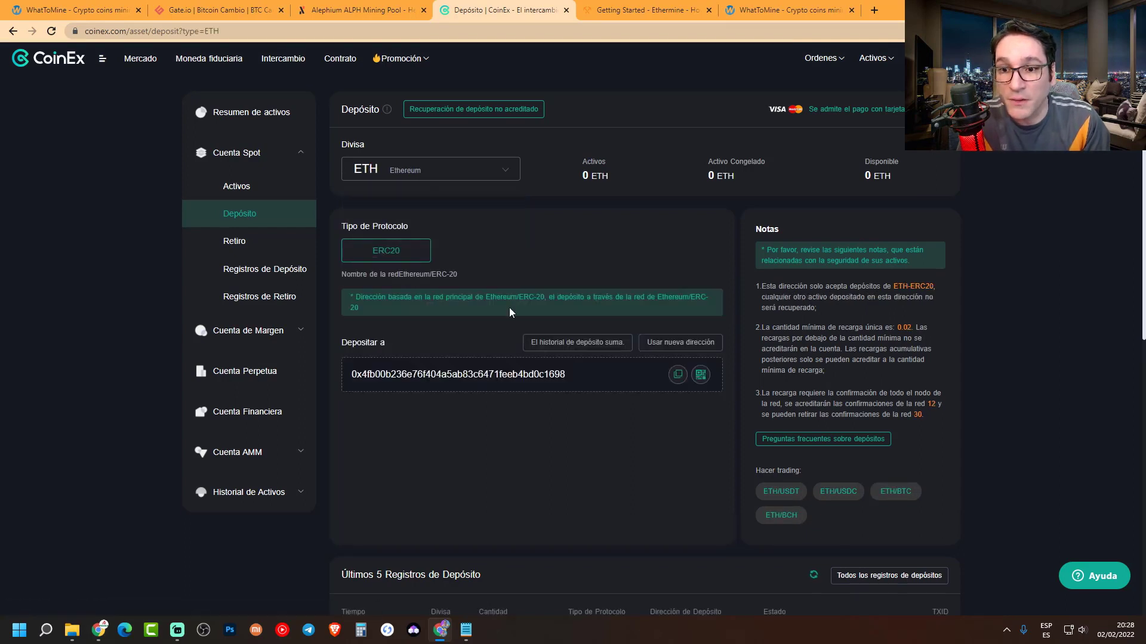
drag(353, 377, 568, 382)
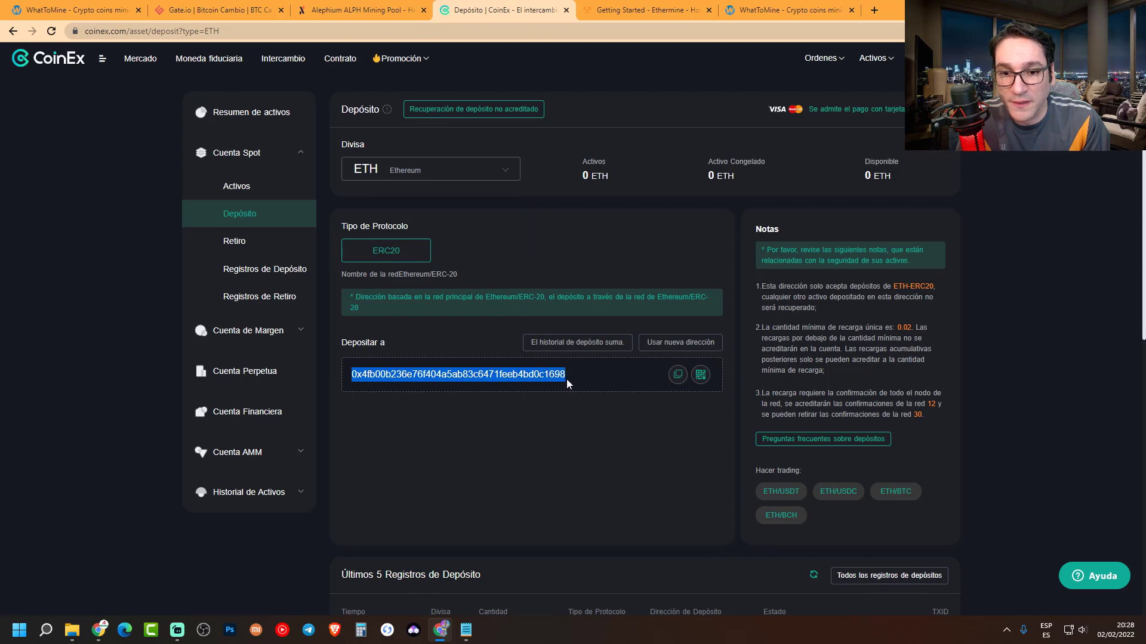
click(678, 374)
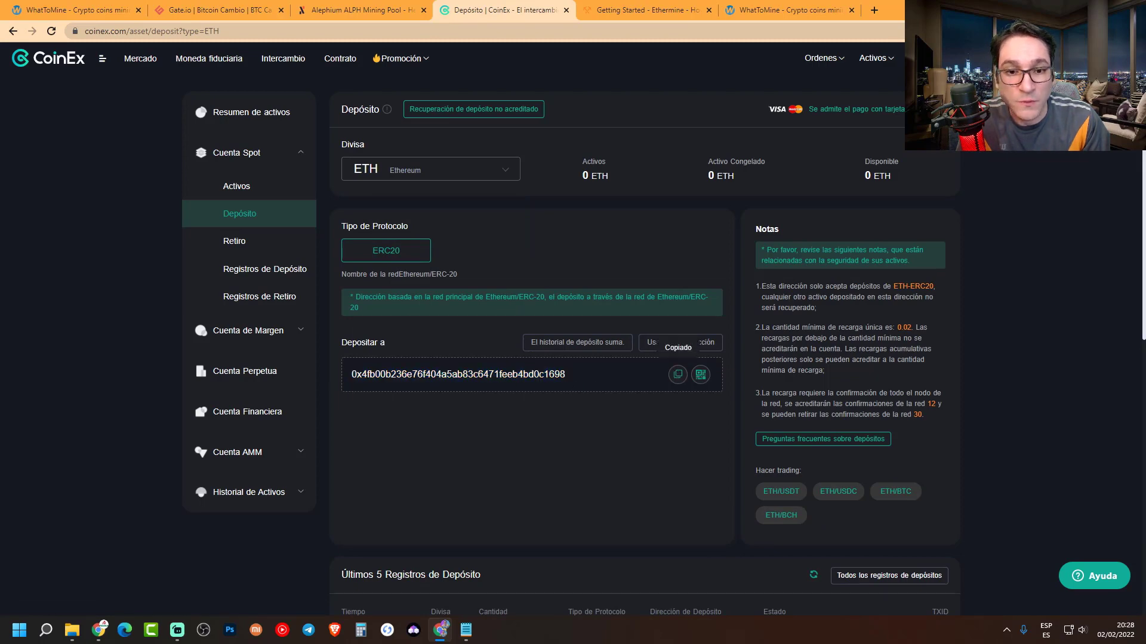
click(440, 630)
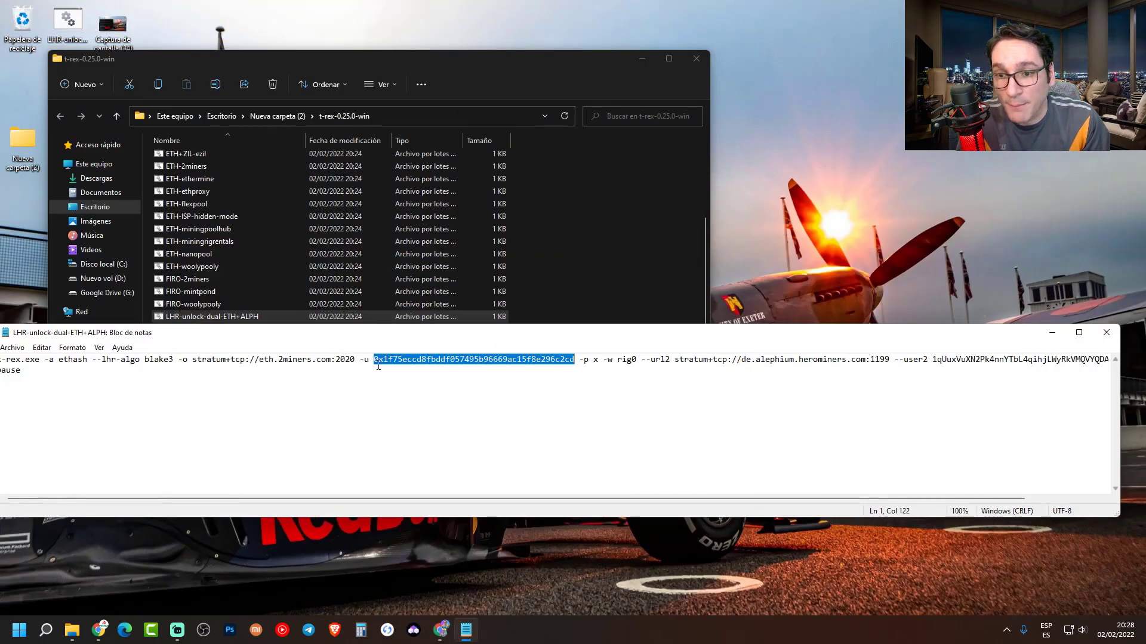
- Paste the CoinEx ETH address over the old wallet and bring up Ethermine's connection guide
key(ctrl+v)
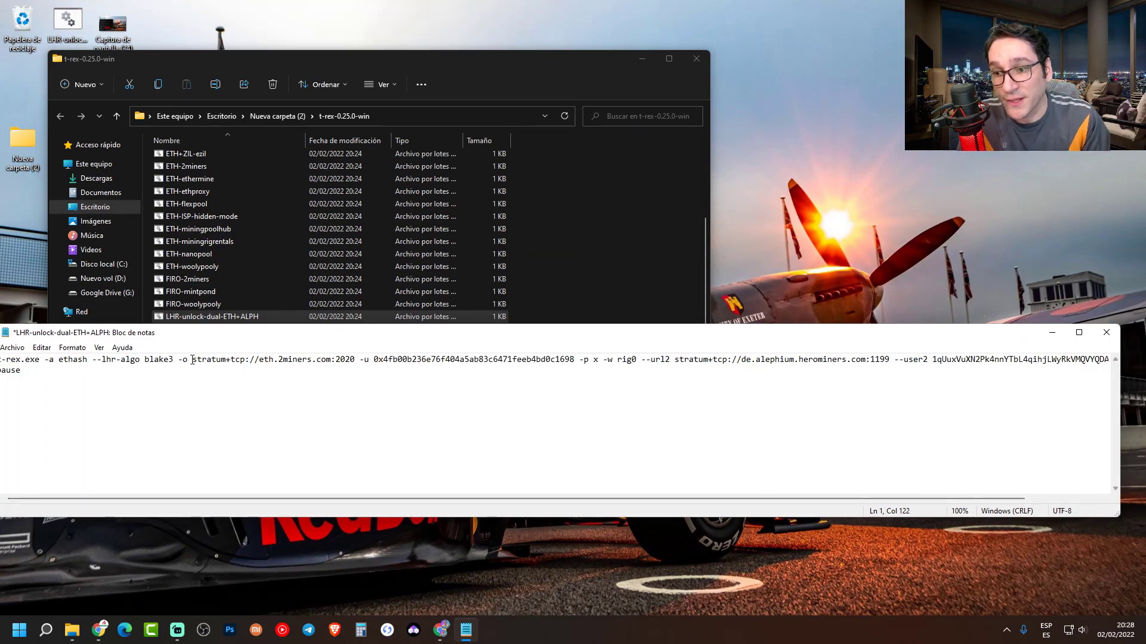
drag(192, 360, 352, 361)
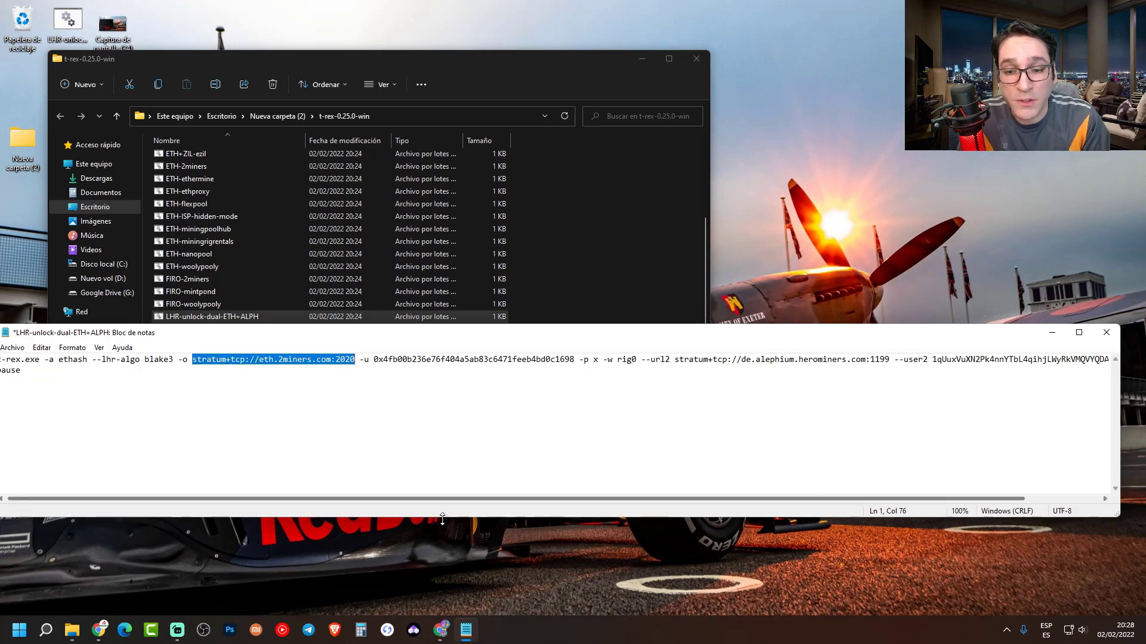
click(443, 635)
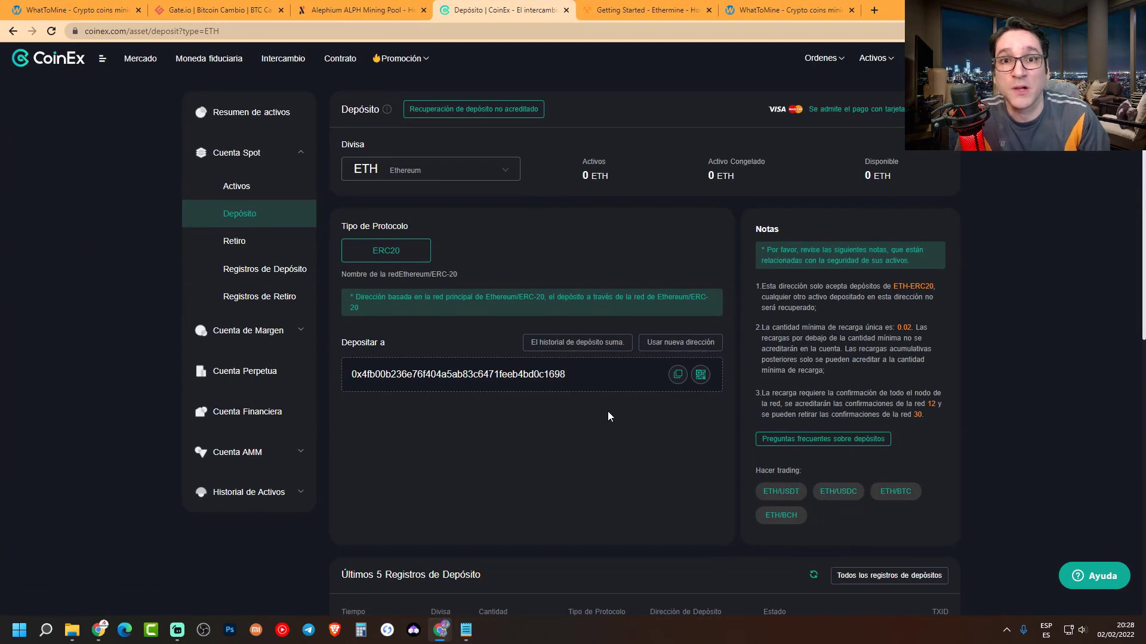
click(634, 9)
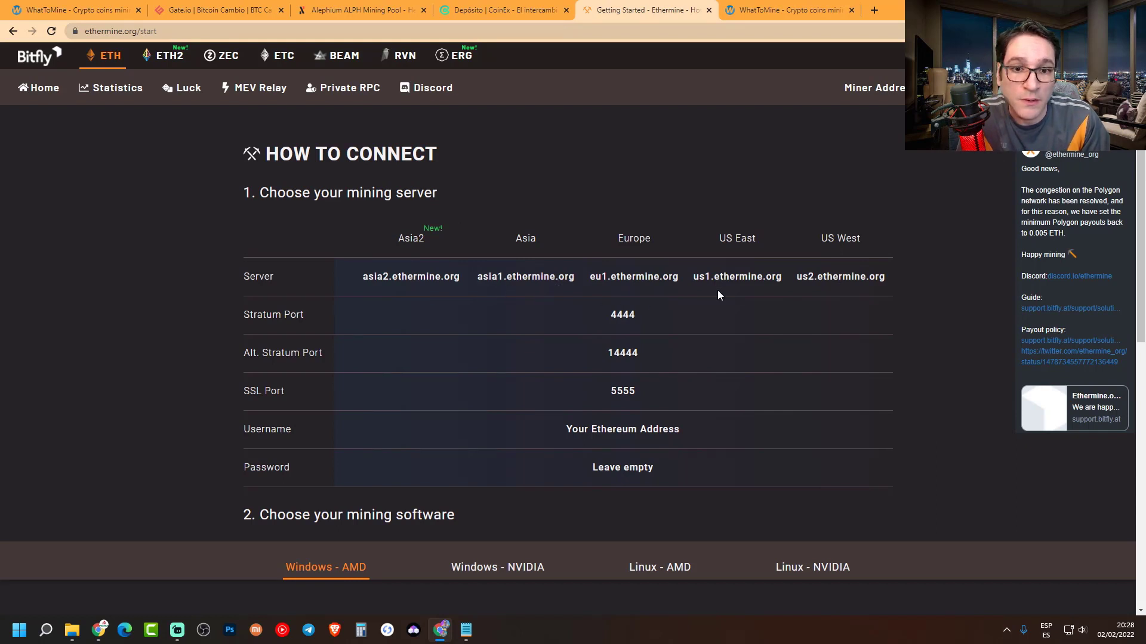
- Copy Ethermine's US East server us1.ethermine.org and return to Notepad
drag(693, 278, 780, 280)
right_click(774, 278)
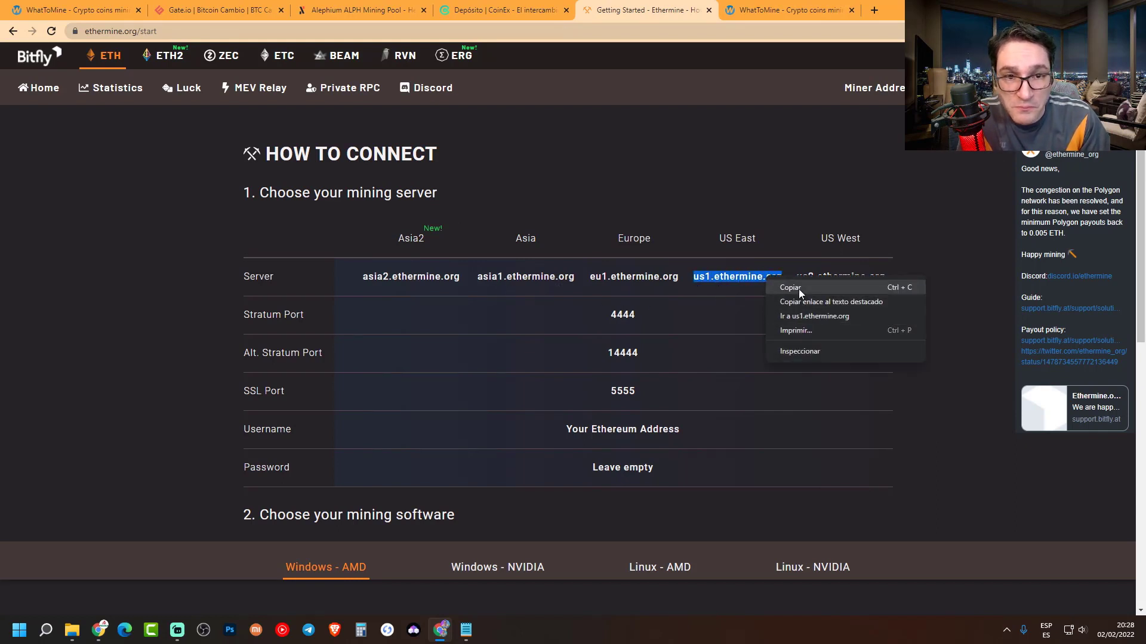
click(800, 289)
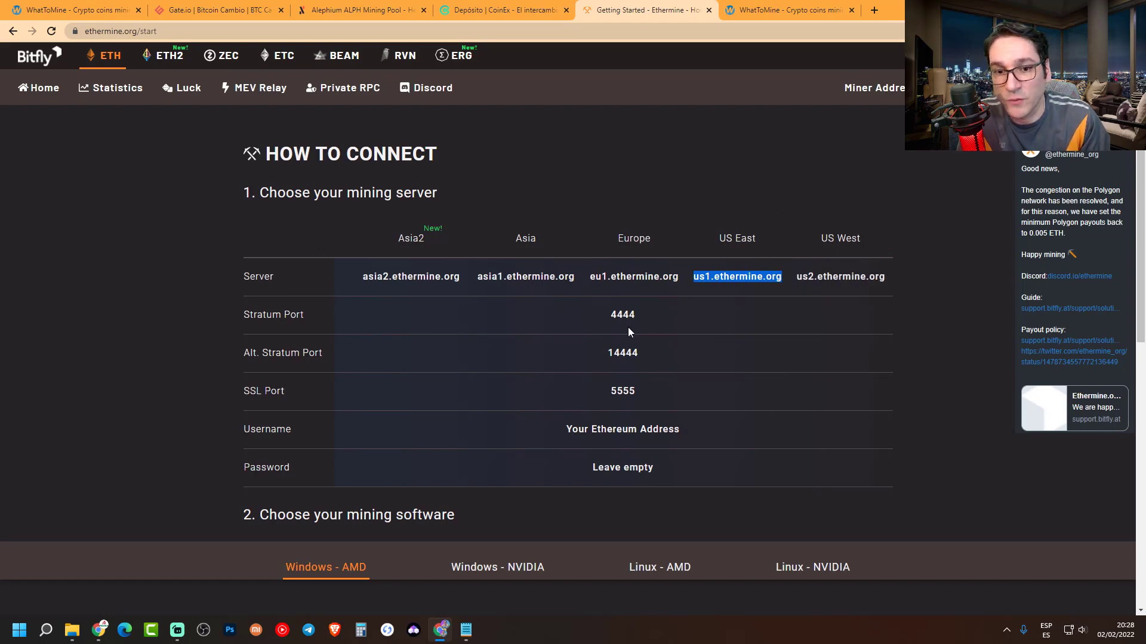
key(alt+Tab)
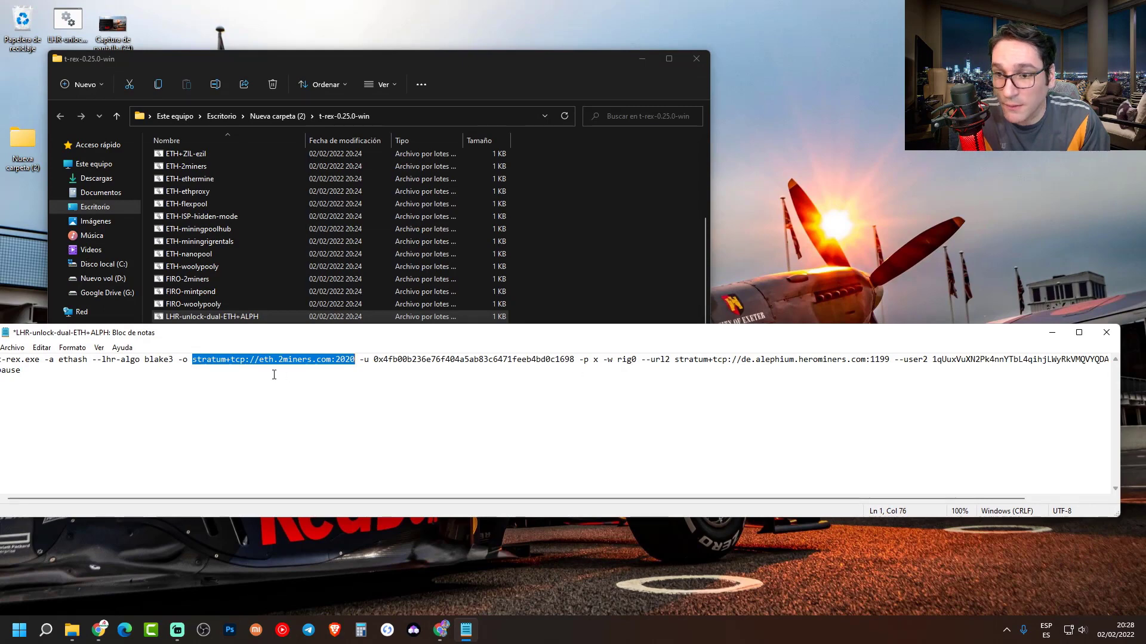
- Change the ethash pool from eth.2miners.com:2020 to us1.ethermine.org:4444
click(251, 359)
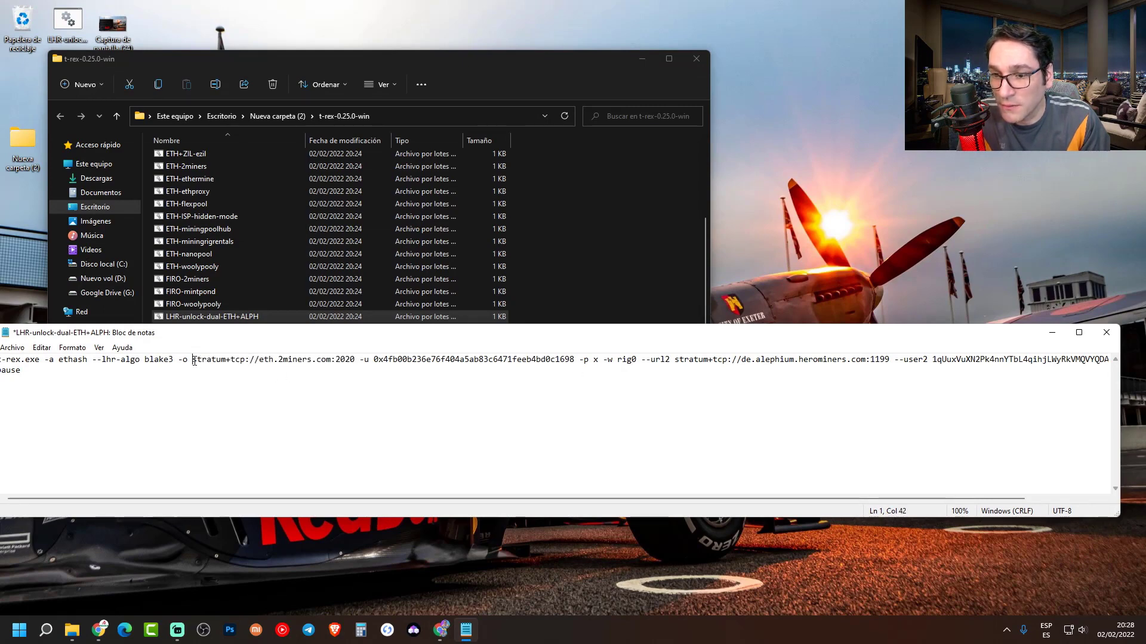
drag(194, 360, 331, 364)
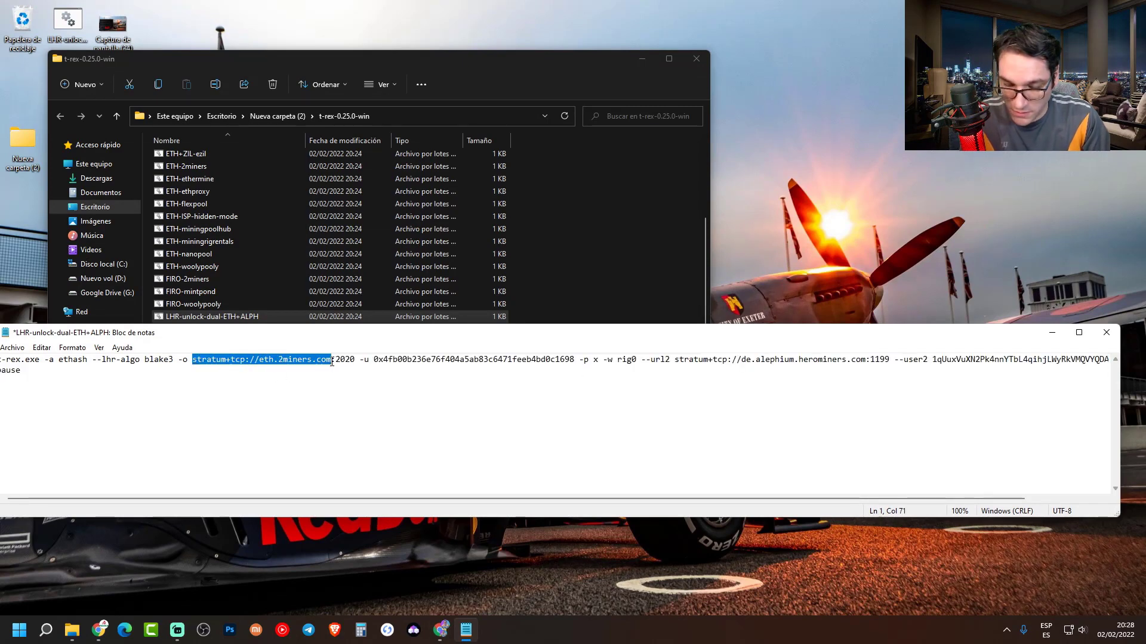
click(288, 358)
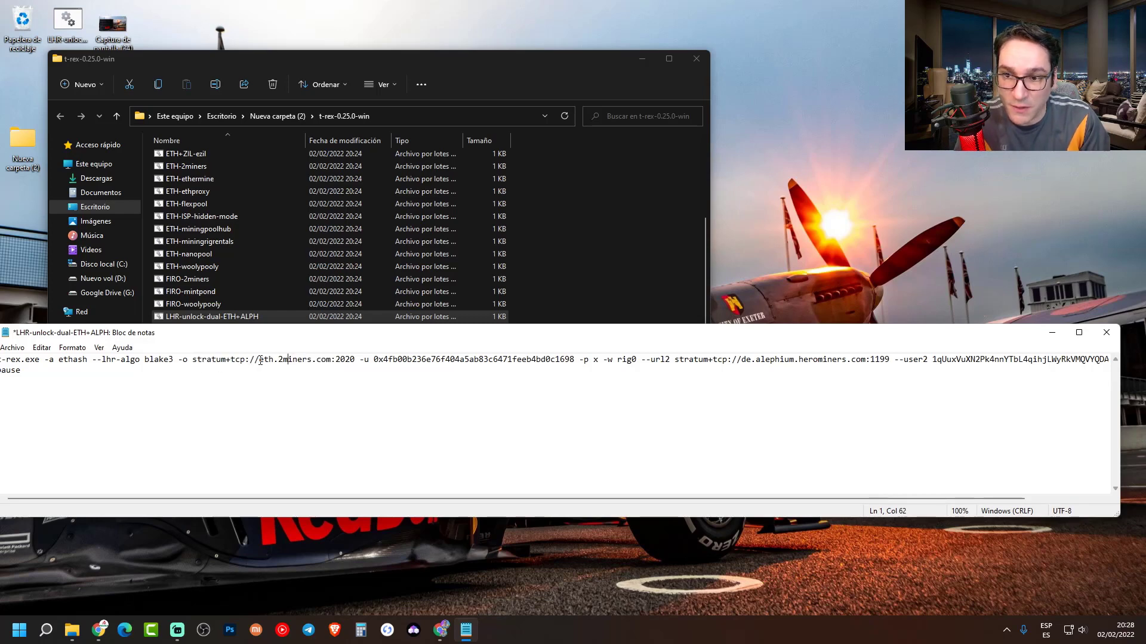
drag(260, 360, 327, 360)
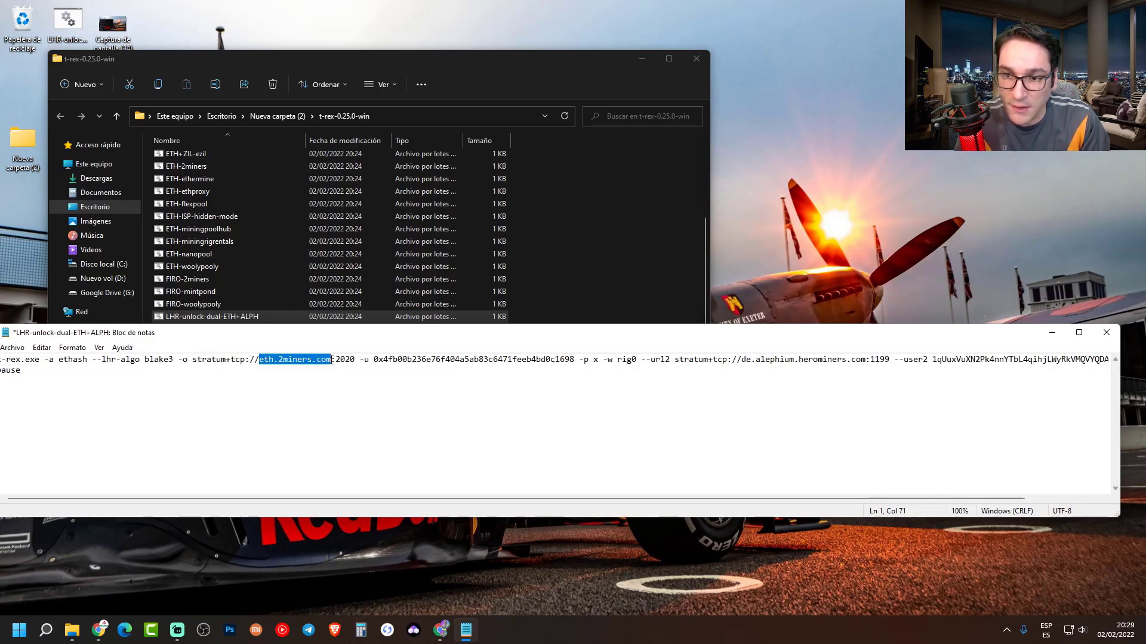
key(ctrl+v)
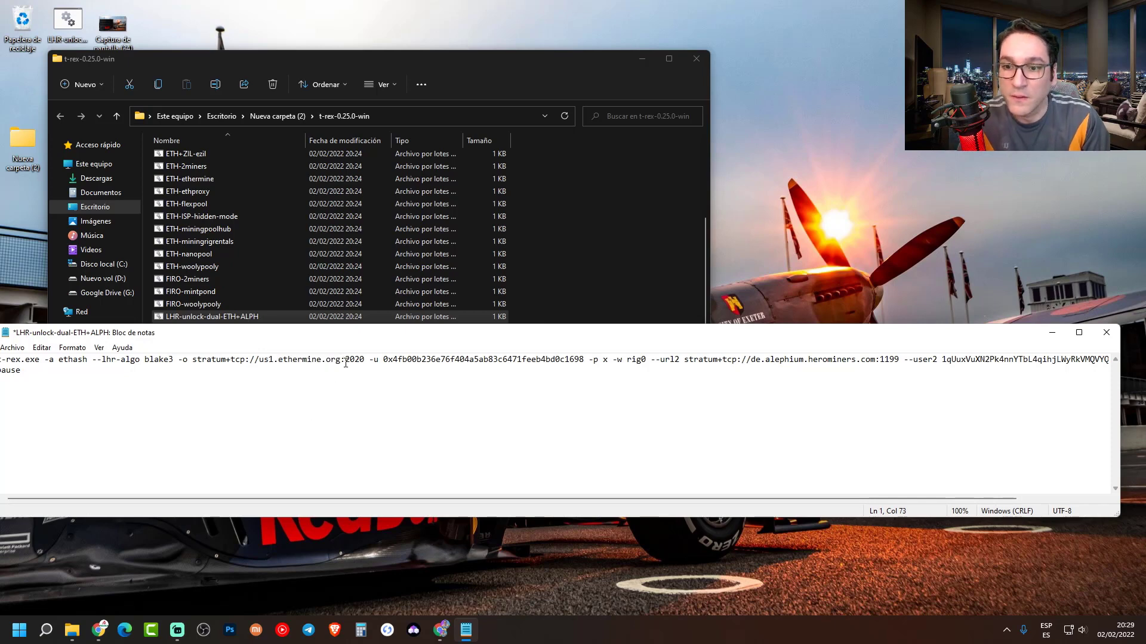
drag(345, 360, 355, 361)
text(4444)
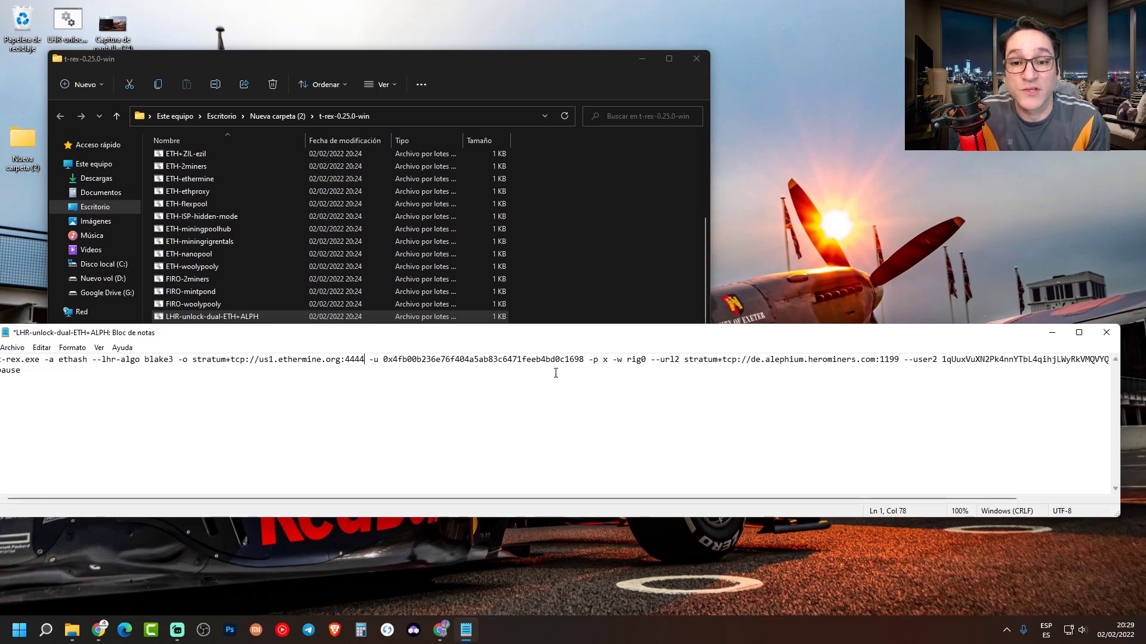
- Check the wallet and select the 'de' region prefix in the ALPH HeroMiners pool URL
drag(582, 360, 411, 360)
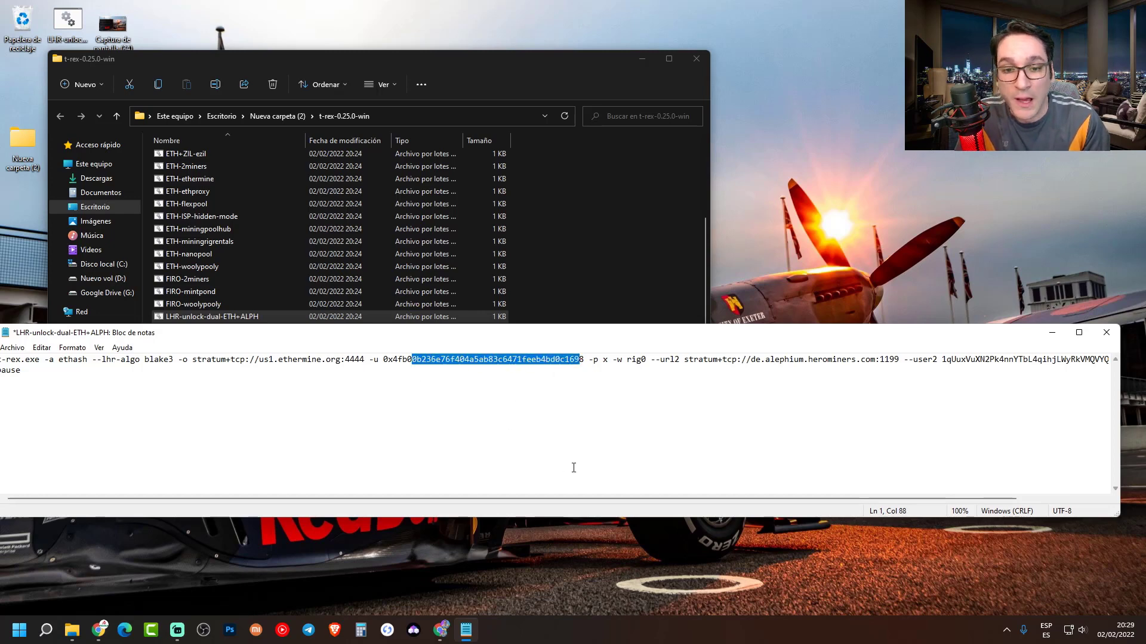
drag(603, 499, 688, 499)
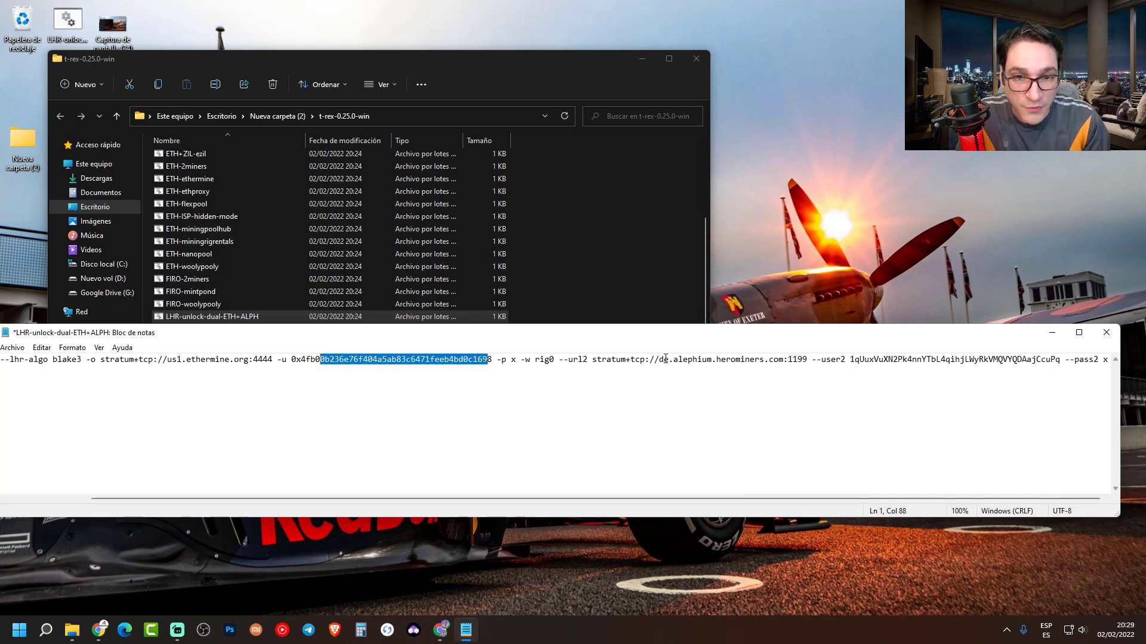
drag(660, 359, 764, 362)
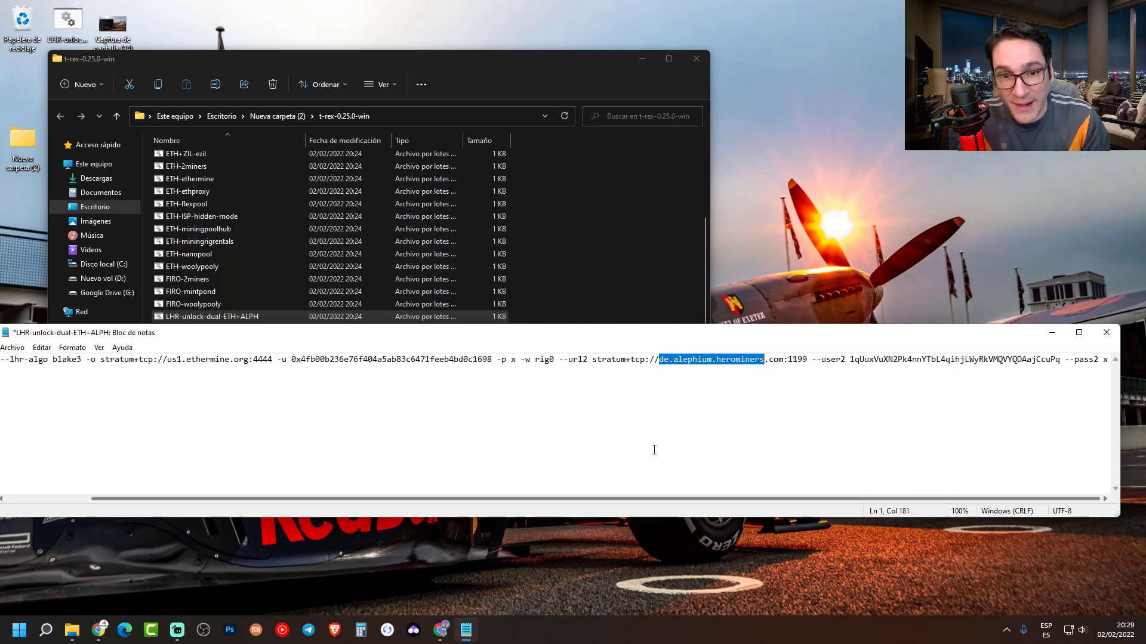
key(ctrl+End)
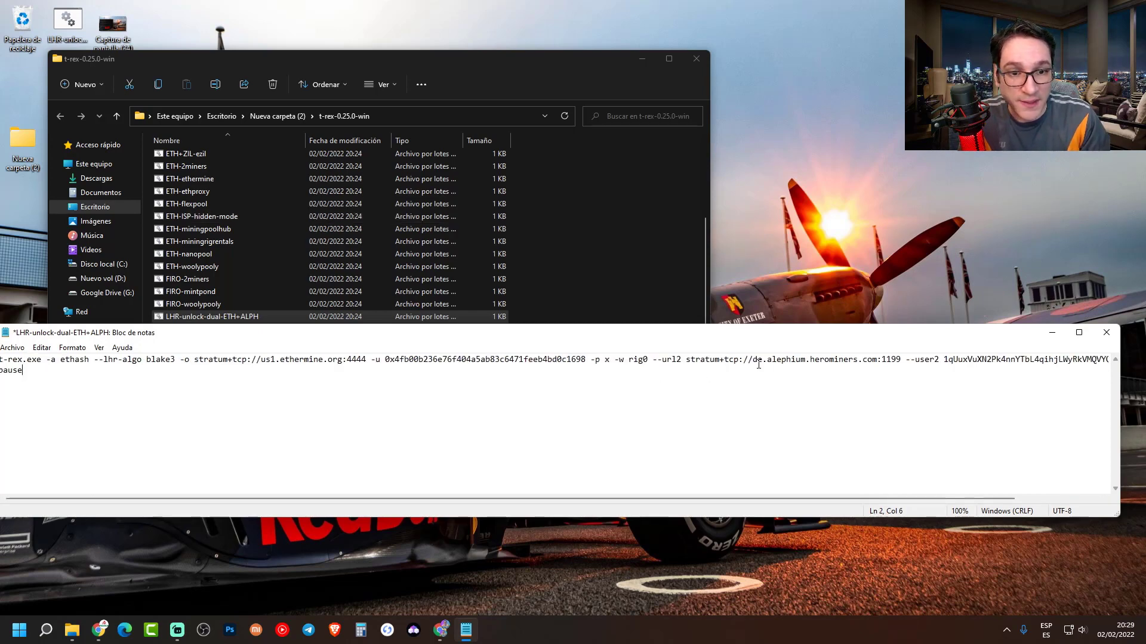
double_click(758, 360)
mouse_move(439, 630)
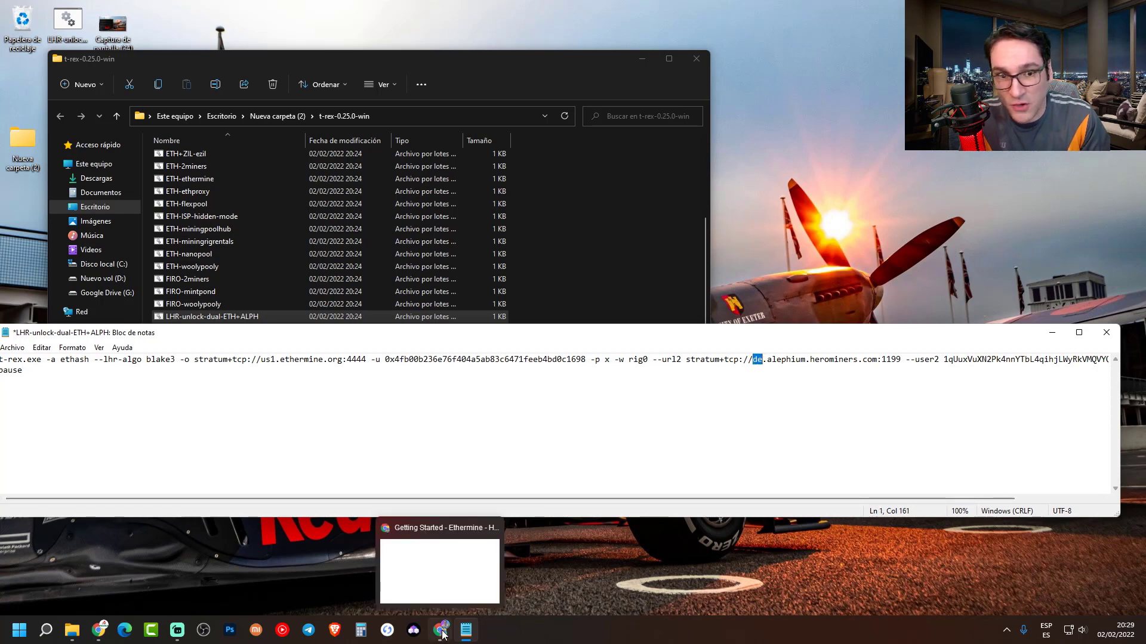
click(433, 589)
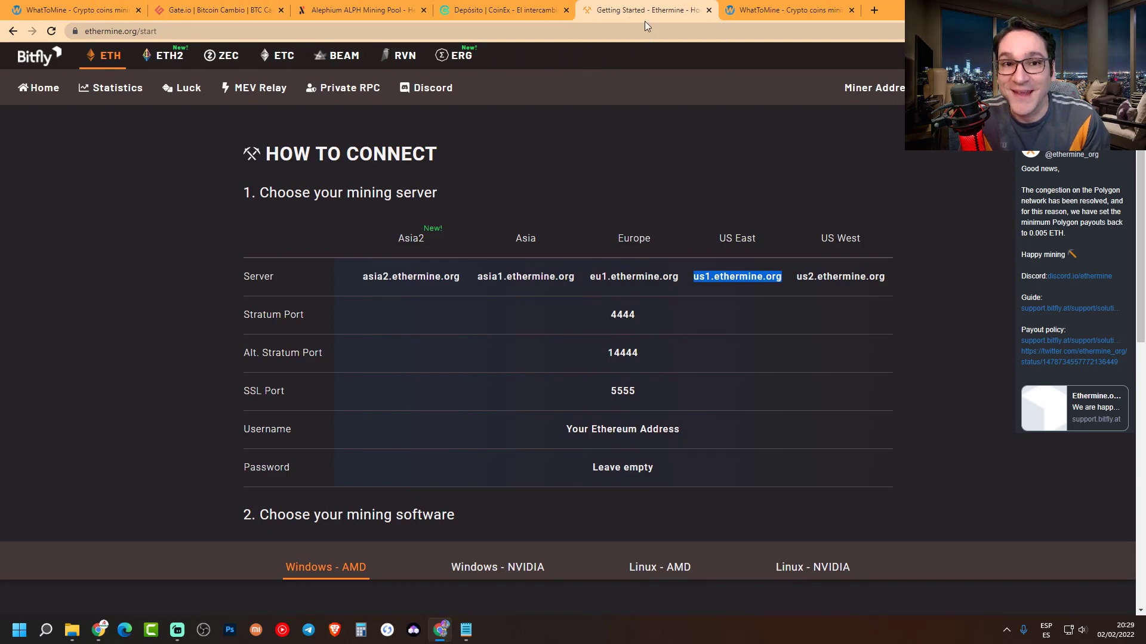
- Select HeroMiners' North America East server us2.alephium.herominers.com:1199 on the Alephium page
click(358, 9)
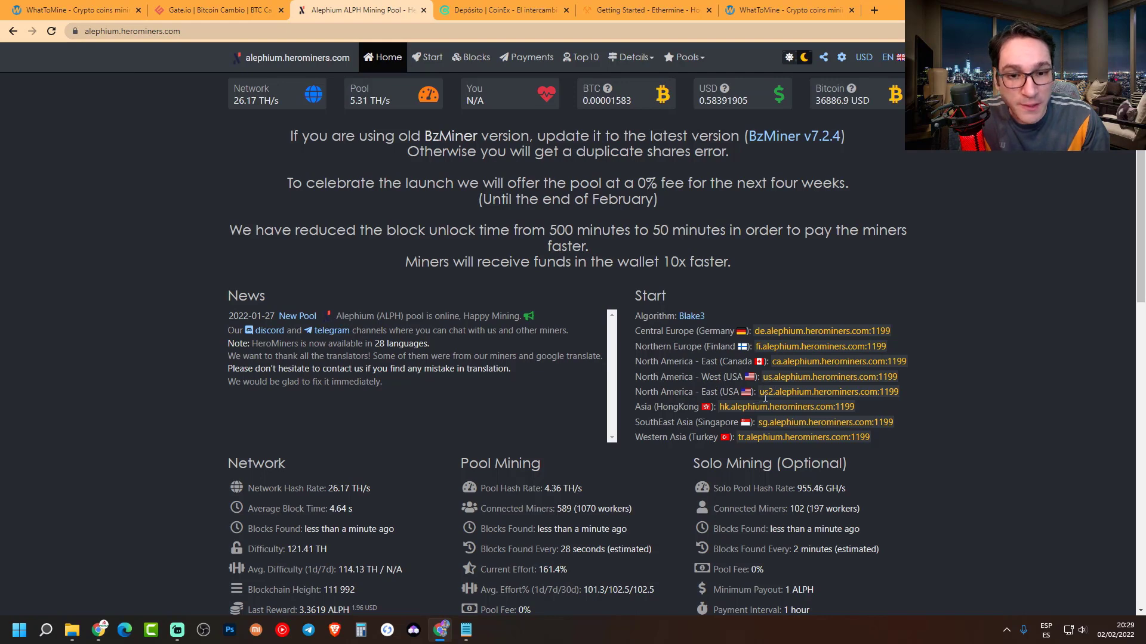
drag(760, 392, 898, 392)
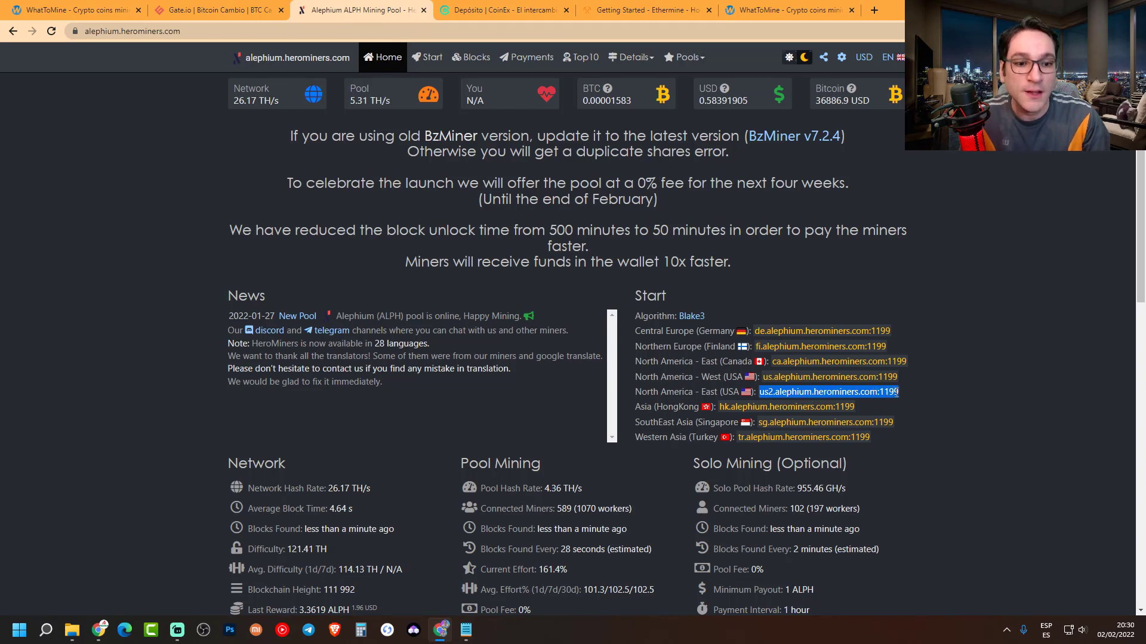
click(439, 630)
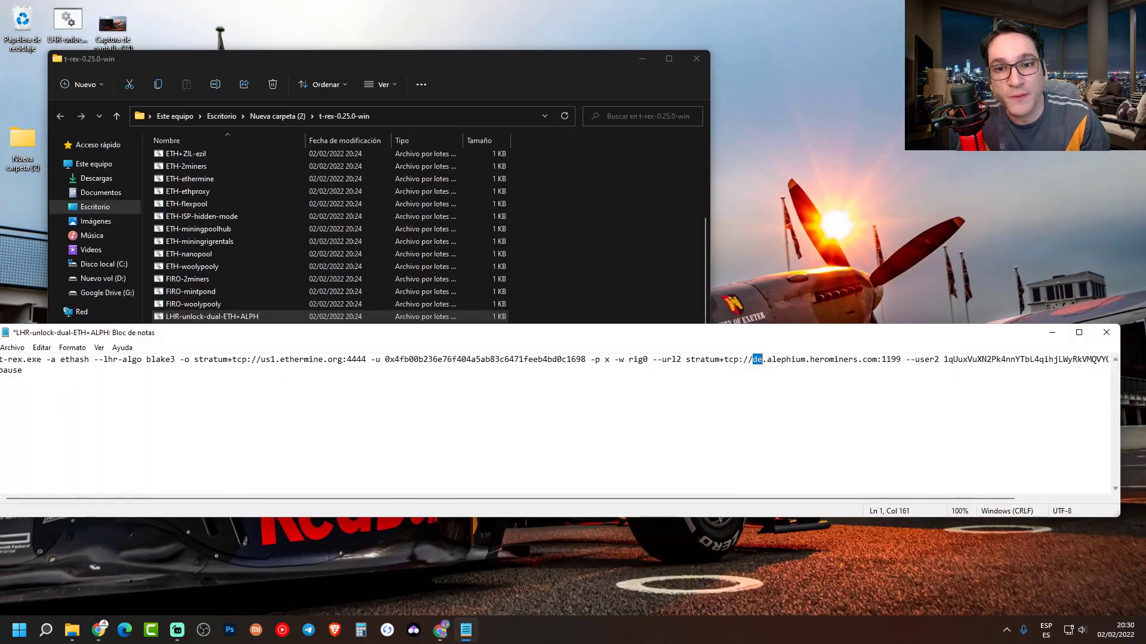
- Replace de.alephium.herominers.com:1199 in --url2 with us2.alephium.herominers.com:1199, checking the HeroMiners page
click(759, 360)
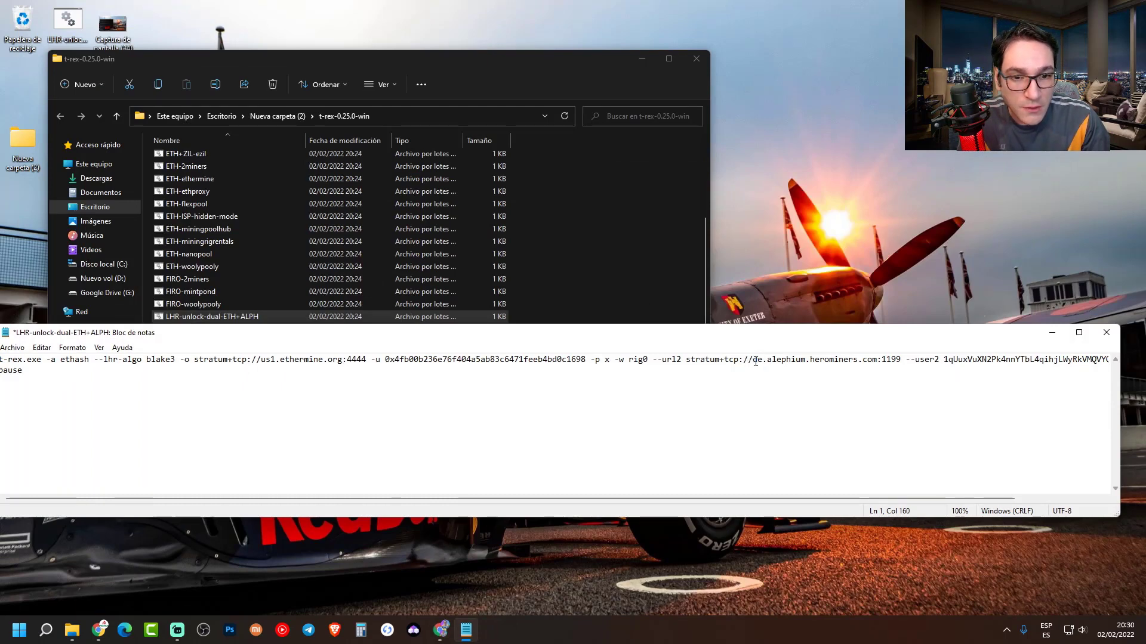
drag(753, 361, 900, 361)
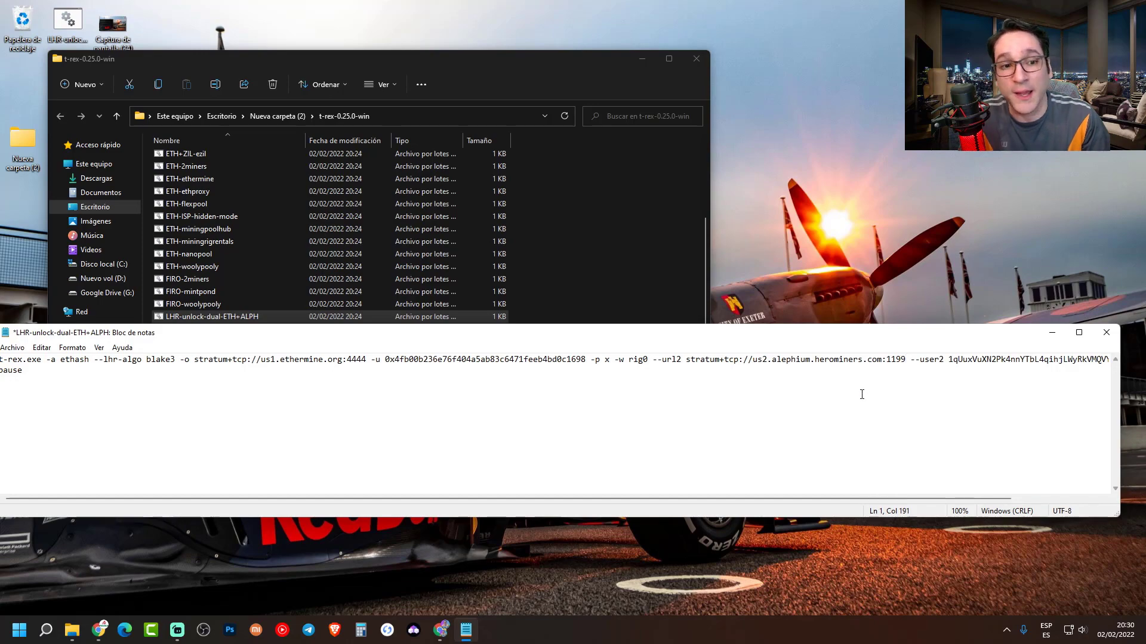
click(440, 630)
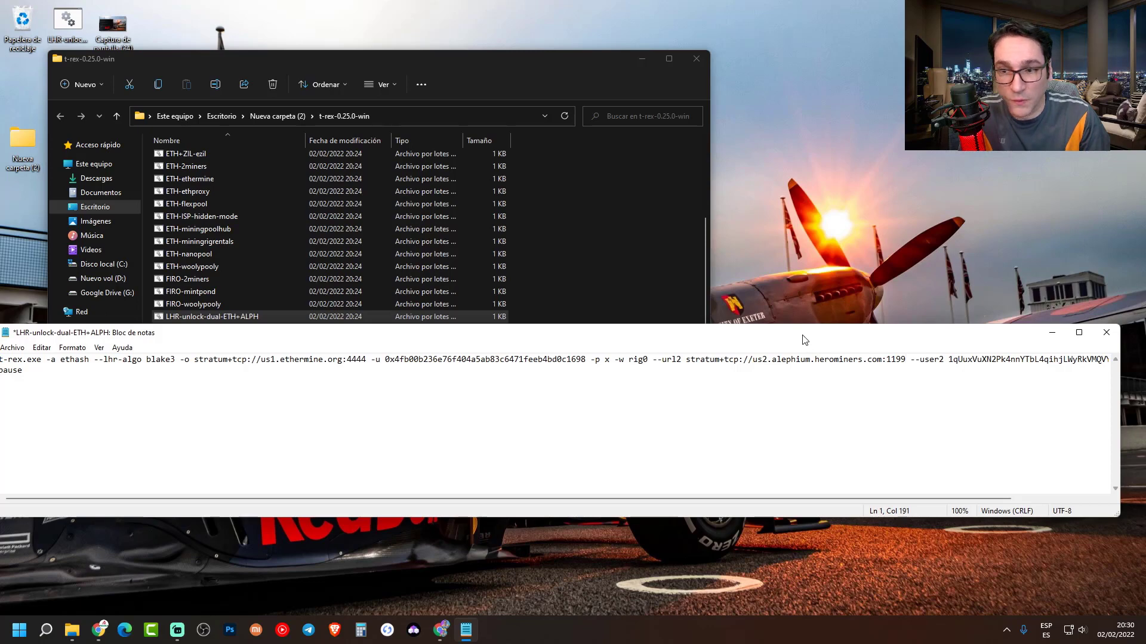
drag(805, 340, 765, 360)
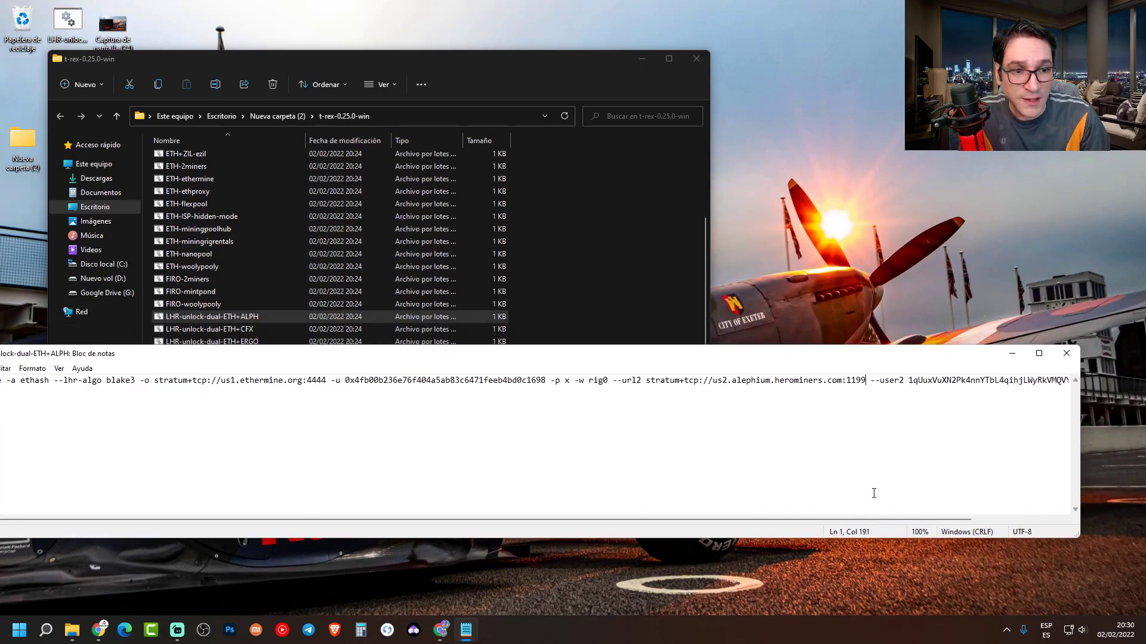
- Select the old ALPH wallet address after --user2 in the batch line
drag(885, 516, 991, 508)
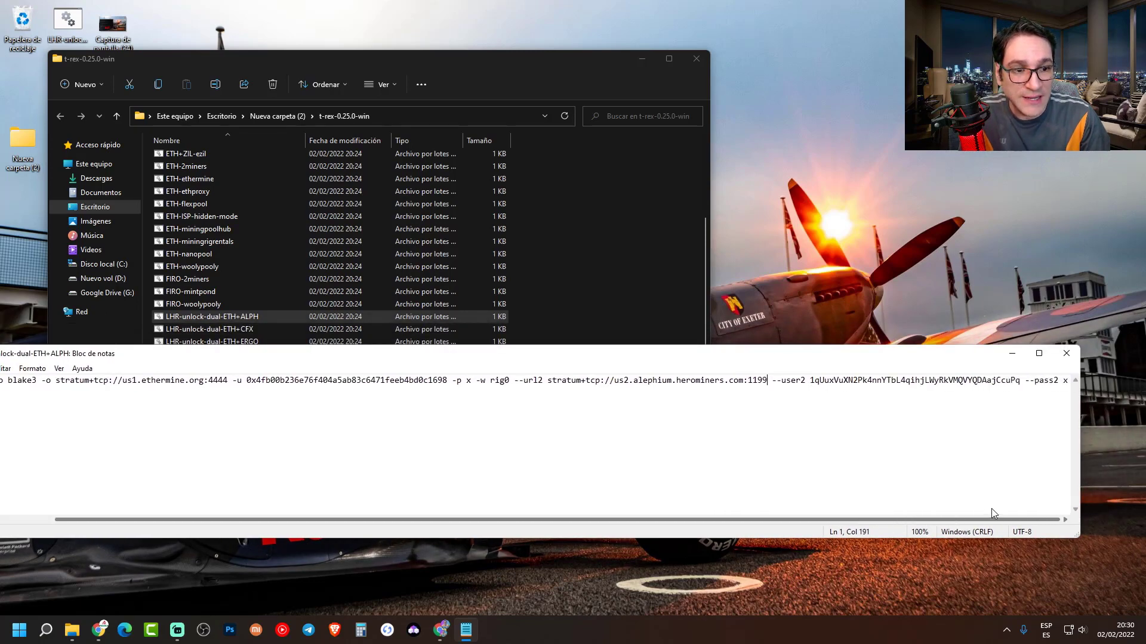
drag(809, 388, 928, 388)
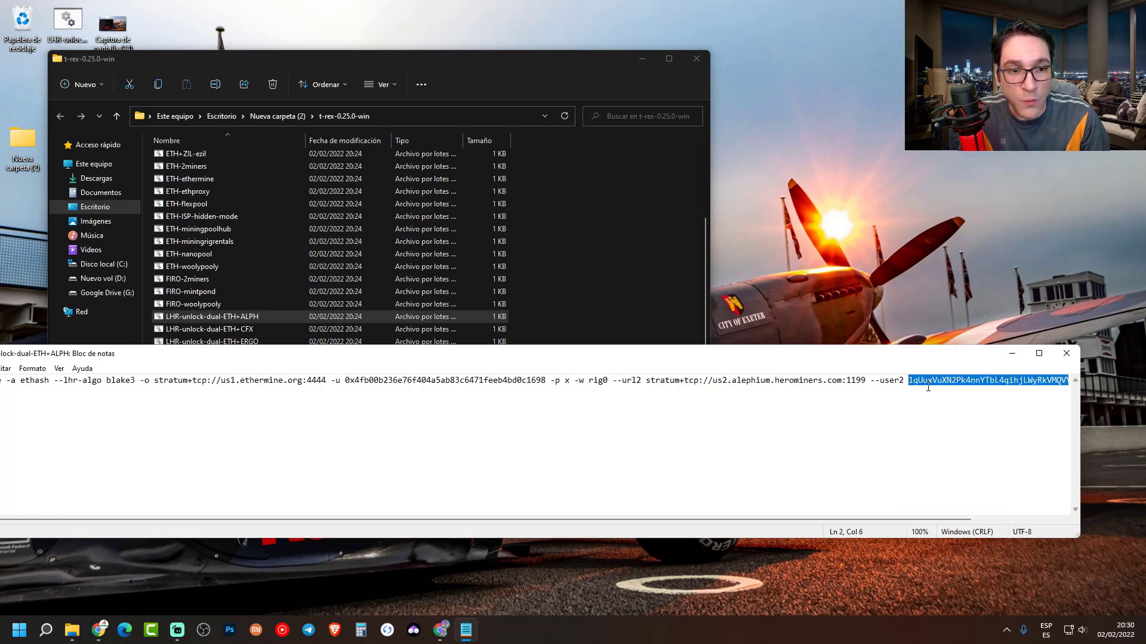
drag(1009, 391, 1063, 382)
drag(924, 516, 1028, 514)
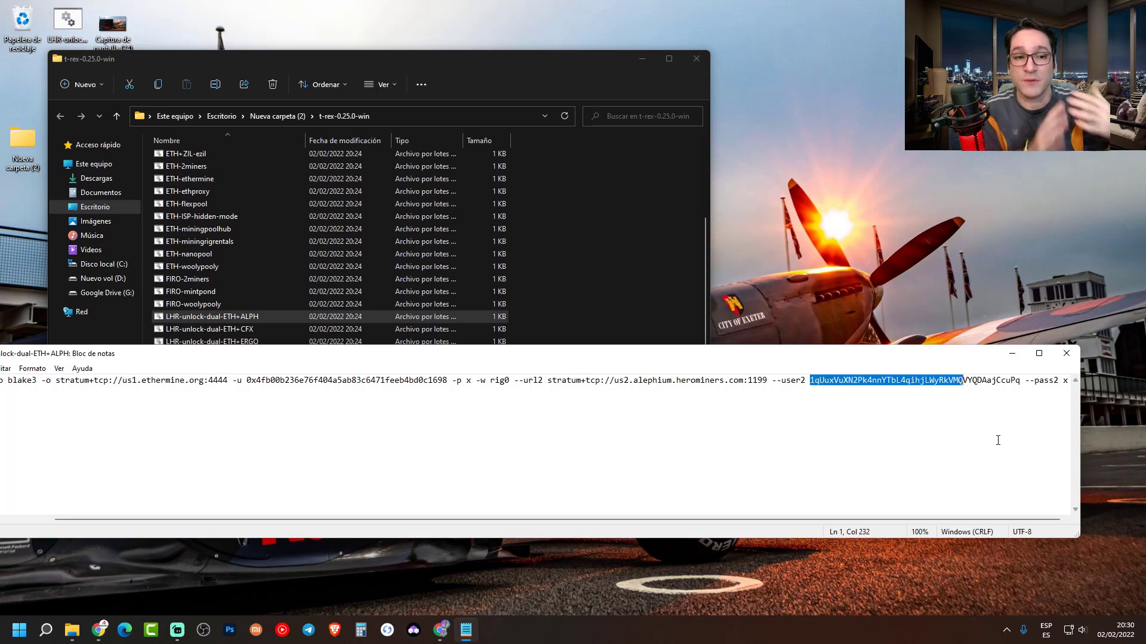
- Switch to the Chrome window holding HeroMiners and go to the Gate.io tab
click(98, 630)
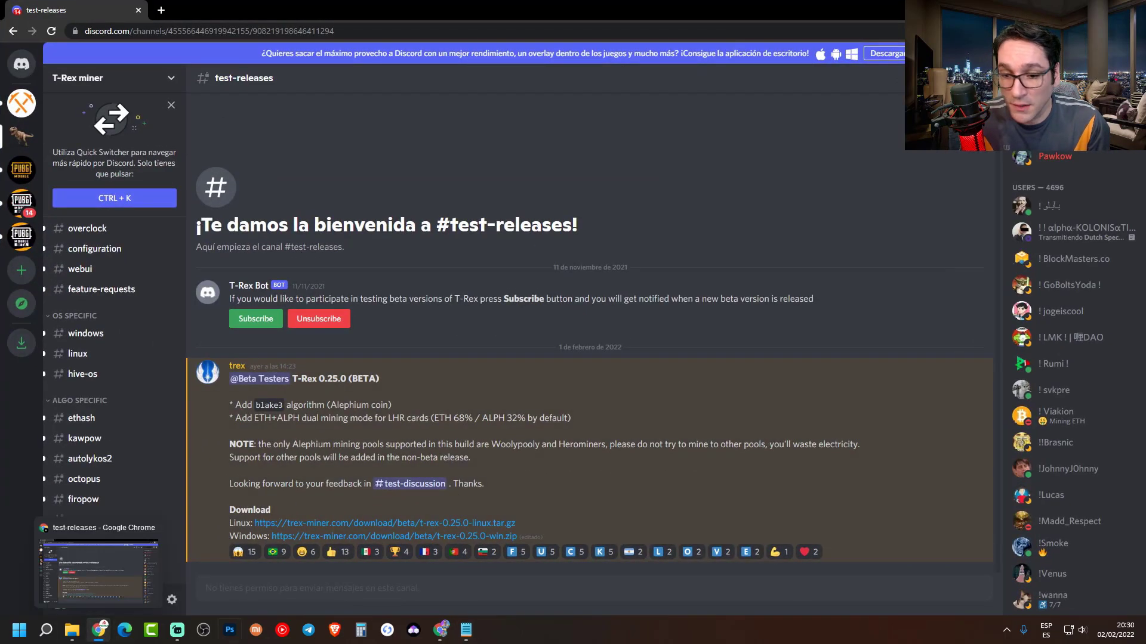
click(441, 634)
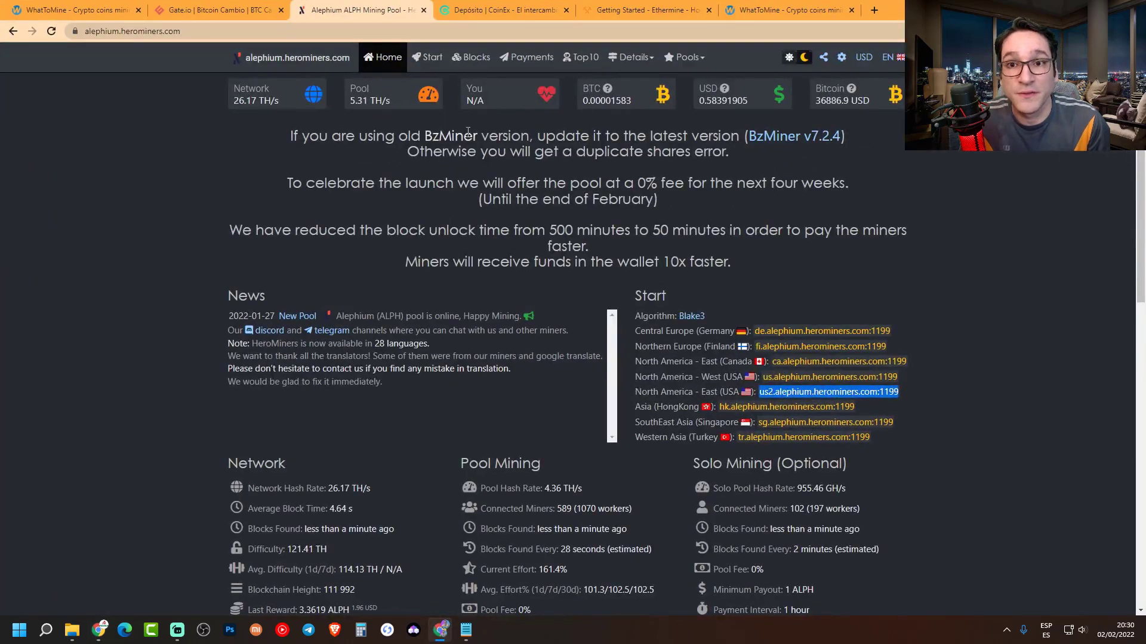
click(204, 7)
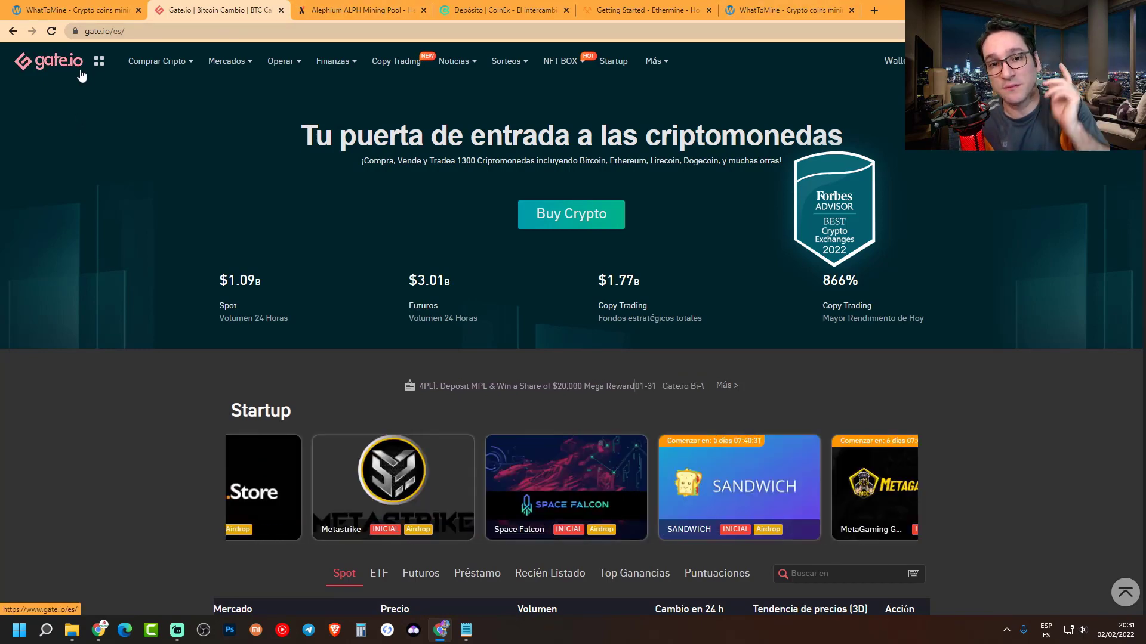
- Copy the Alephium (ALPH) deposit address from Gate.io's Depósito page and return to Notepad
mouse_move(883, 67)
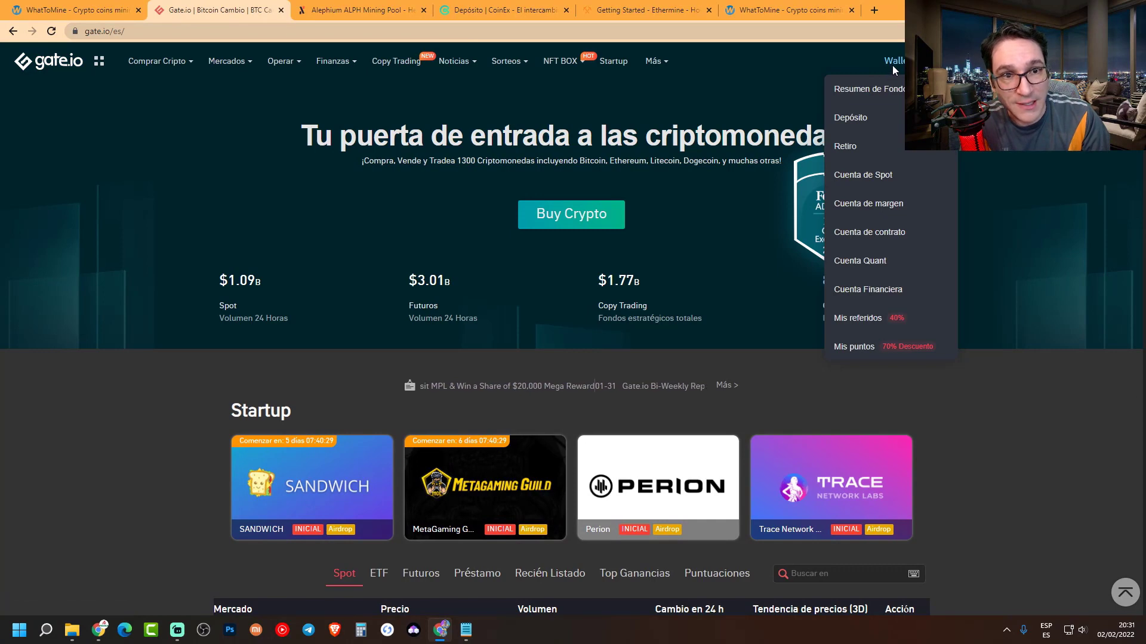
click(843, 122)
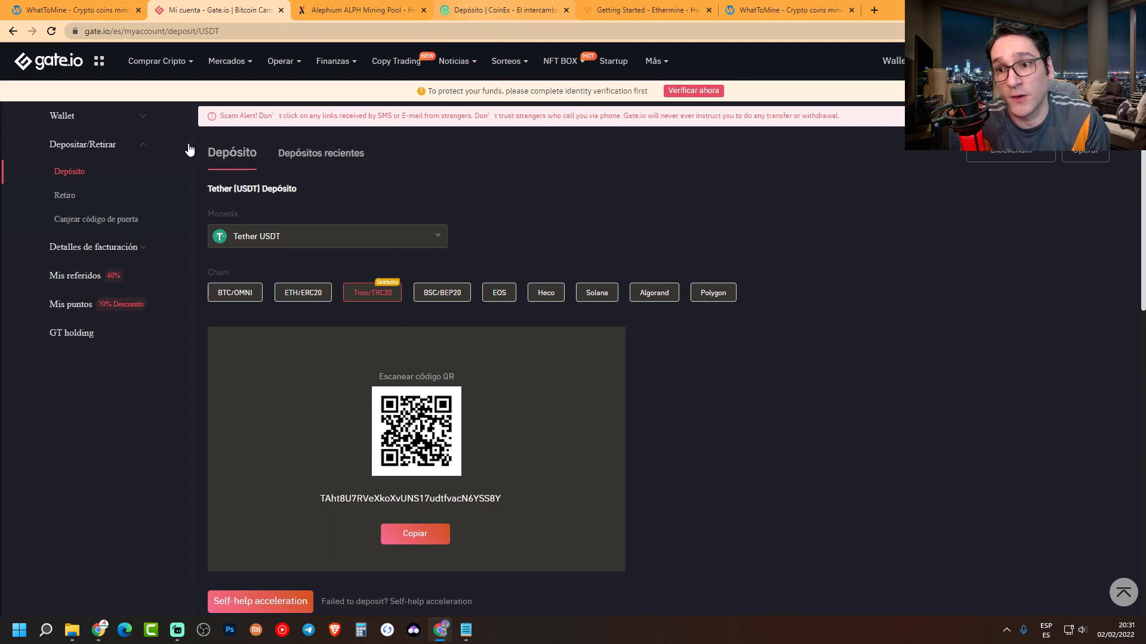
click(277, 244)
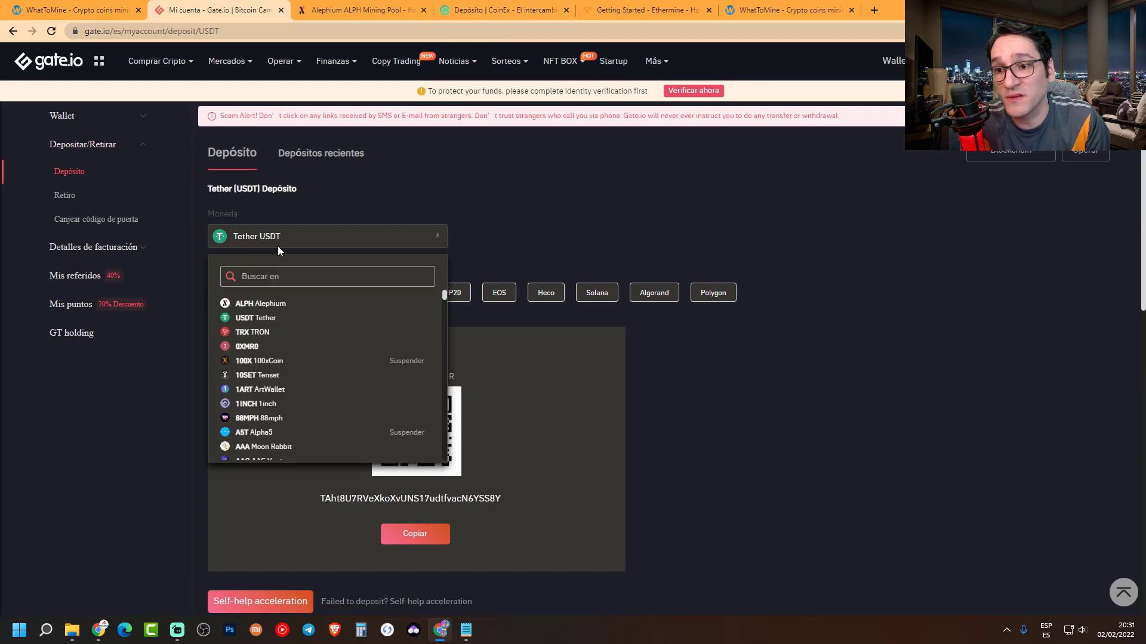
click(256, 310)
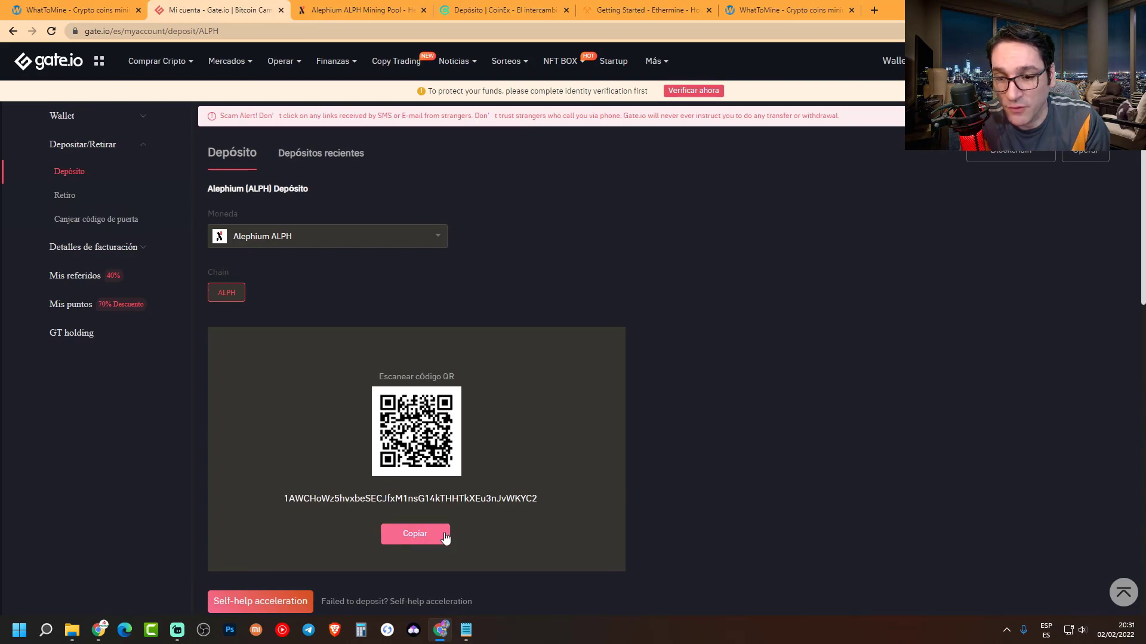
click(420, 535)
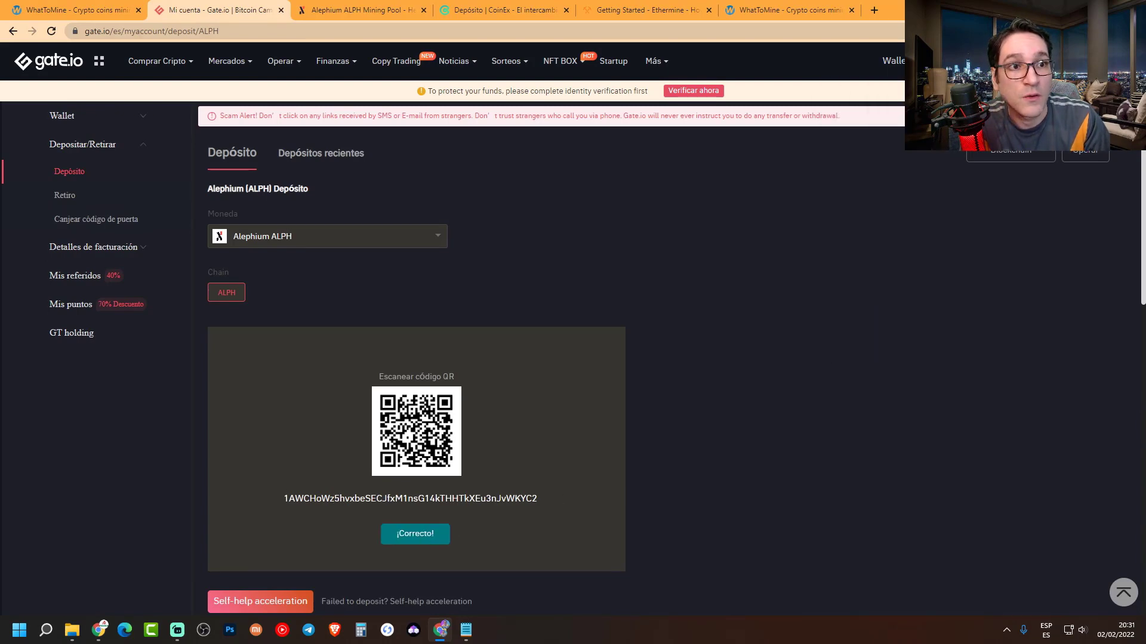
key(alt+Tab)
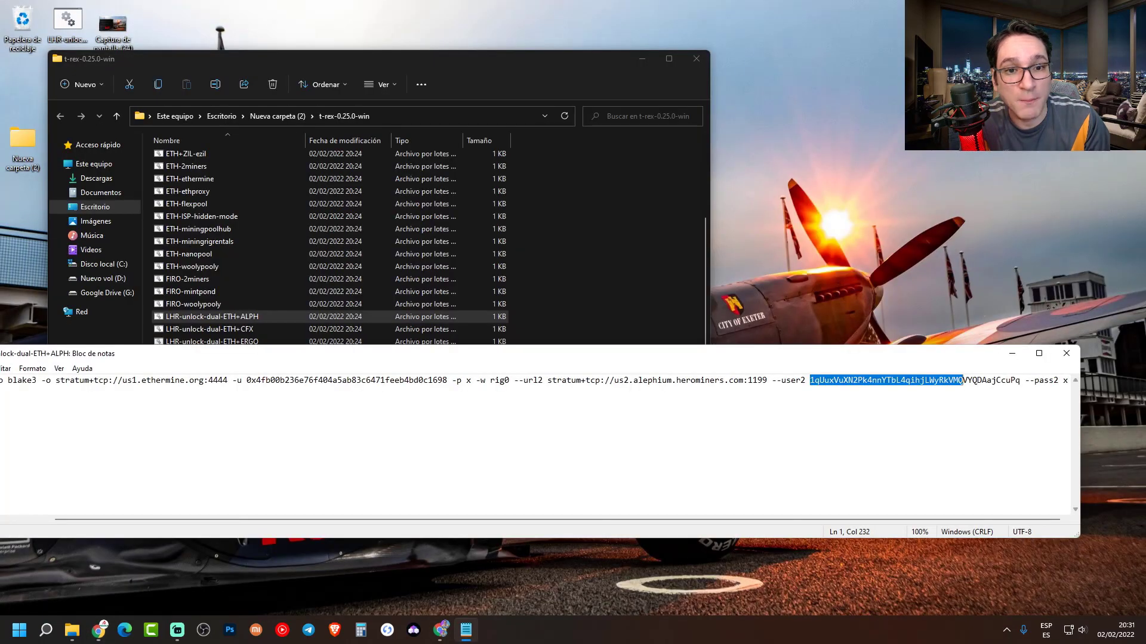
- Paste the Gate.io ALPH deposit address over the old --user2 wallet and close File Explorer
drag(1018, 380, 909, 384)
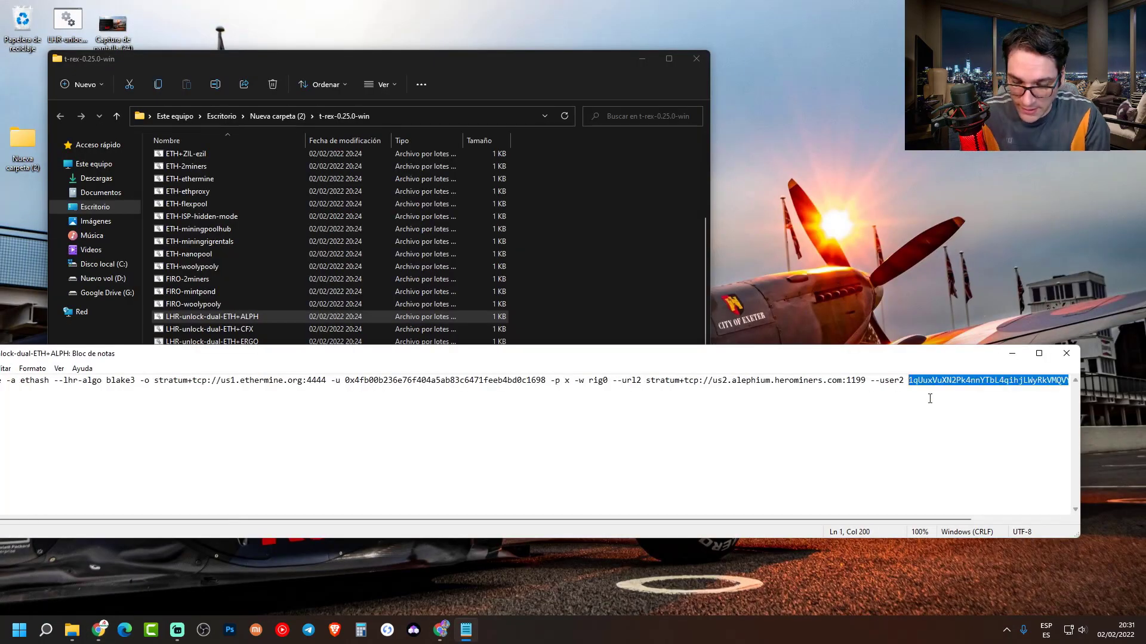
text(1AWCHoWz5hvxbeSECJfxM1nsG14kTHHTkXEu3nJvWKYC2)
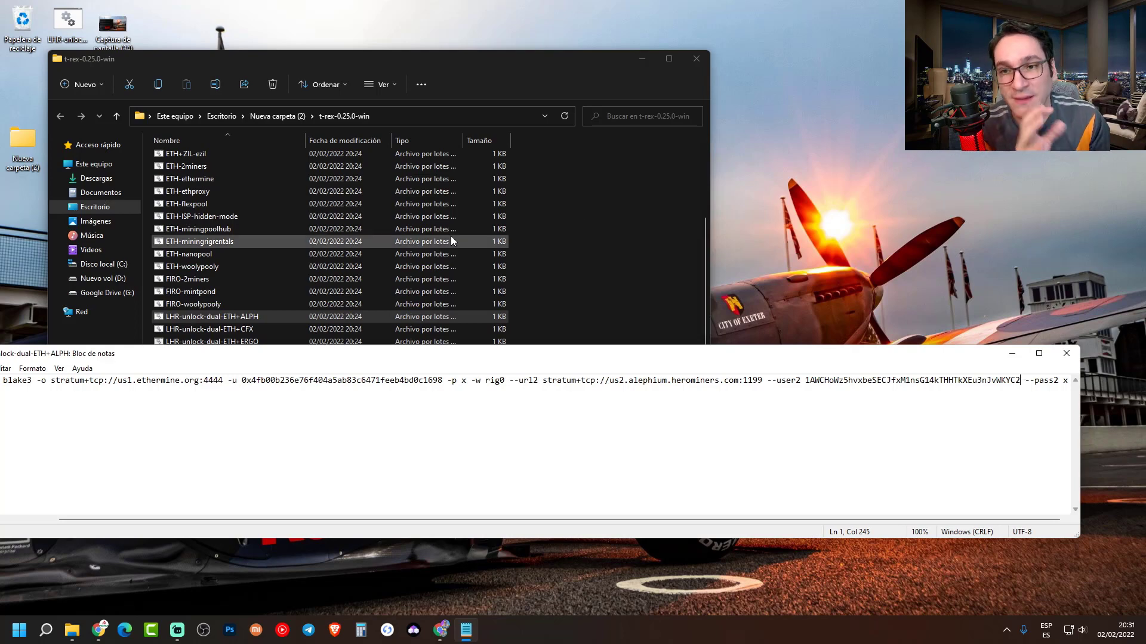
click(196, 62)
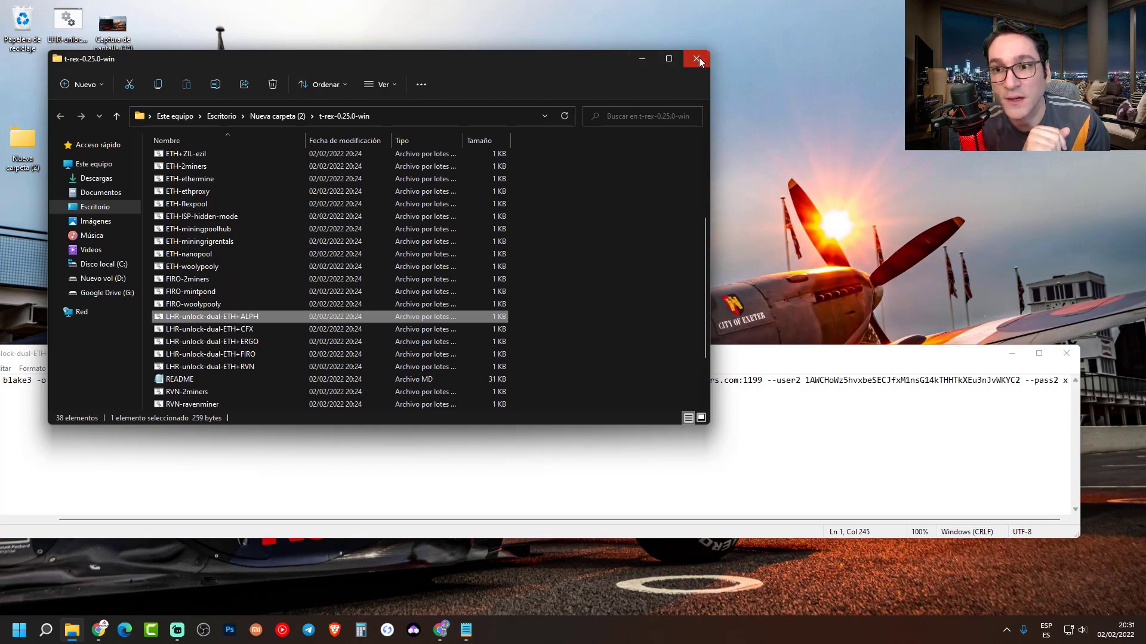
click(697, 59)
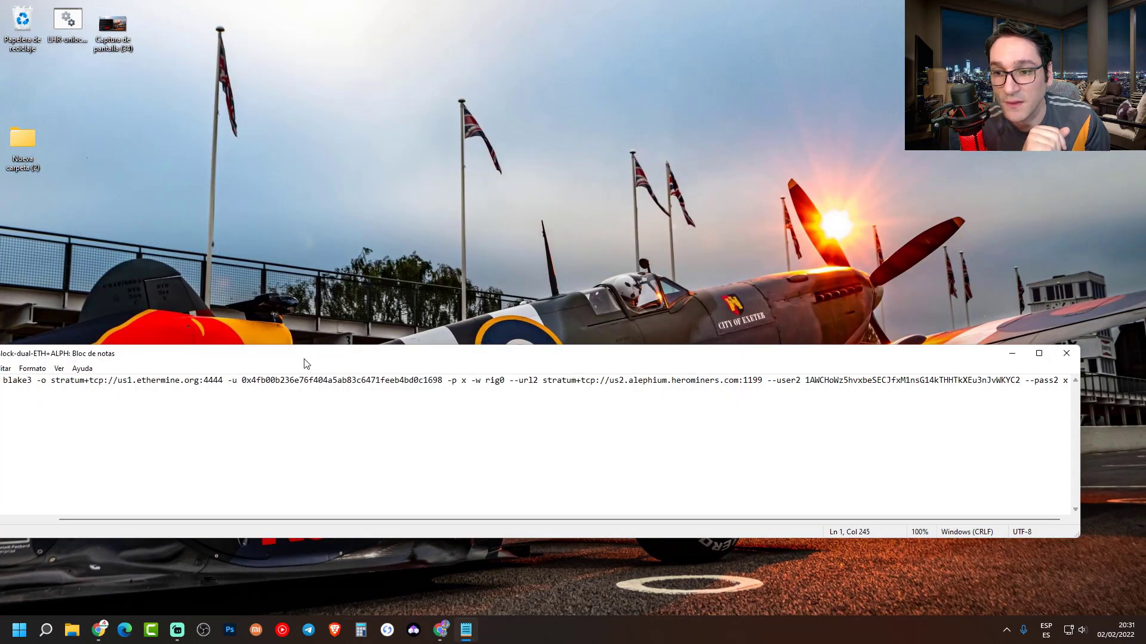
drag(300, 356, 303, 430)
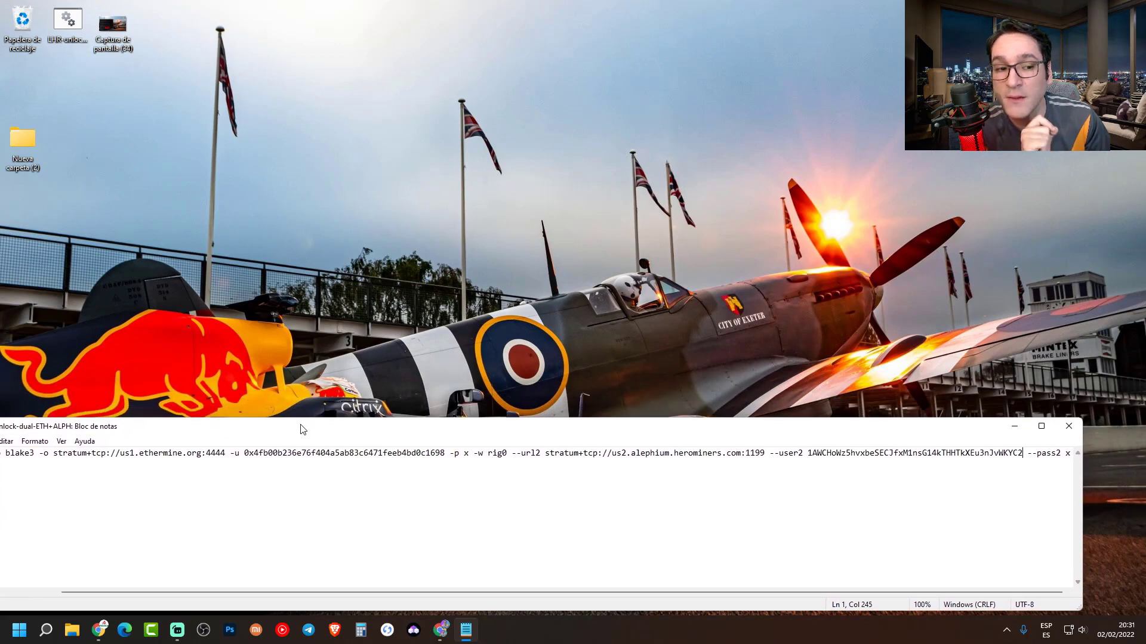
click(62, 22)
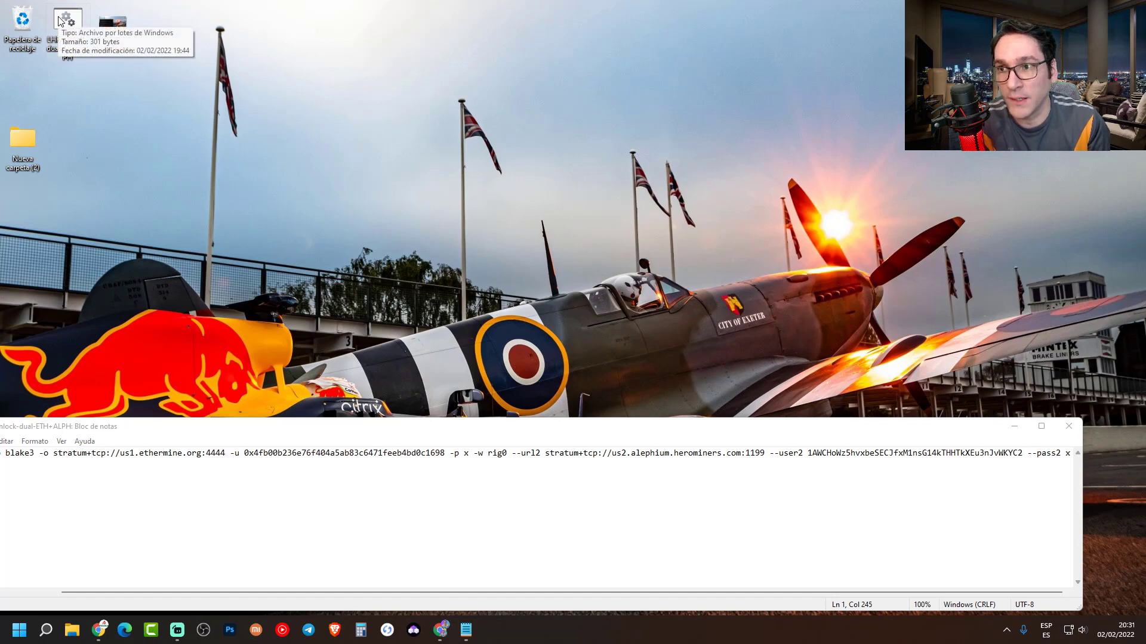
- Copy --lock-cclock 1450 --mclock 1050 --fan 70 from a second copy of the batch file, then close it
right_click(66, 18)
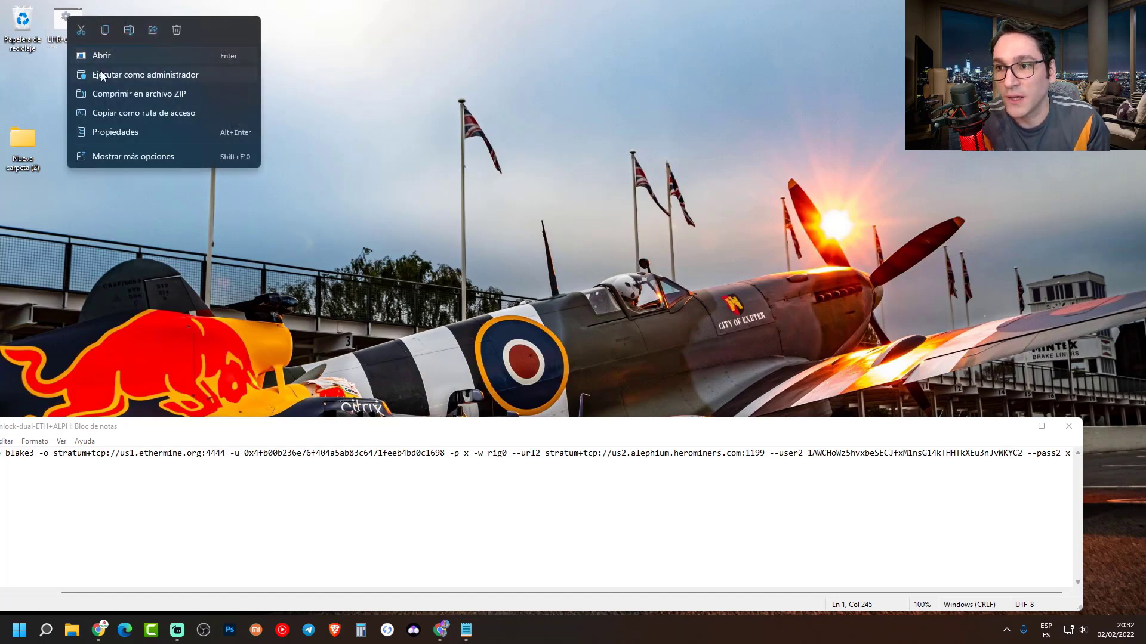
click(121, 156)
click(154, 180)
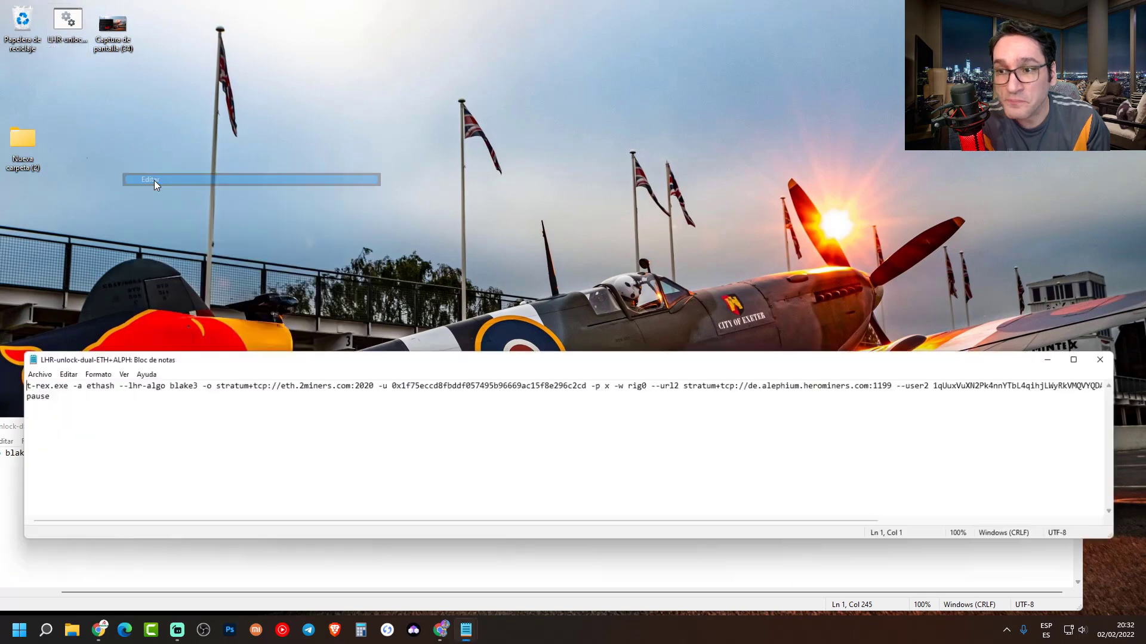
drag(636, 365, 389, 307)
drag(537, 464, 780, 464)
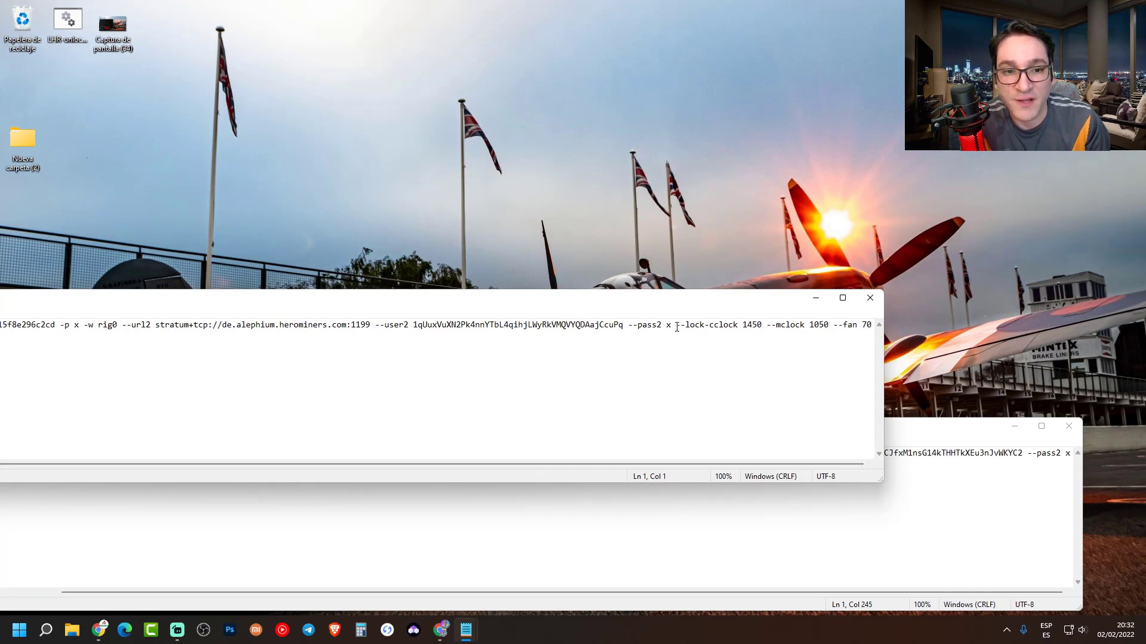
drag(675, 327, 872, 329)
key(ctrl+c)
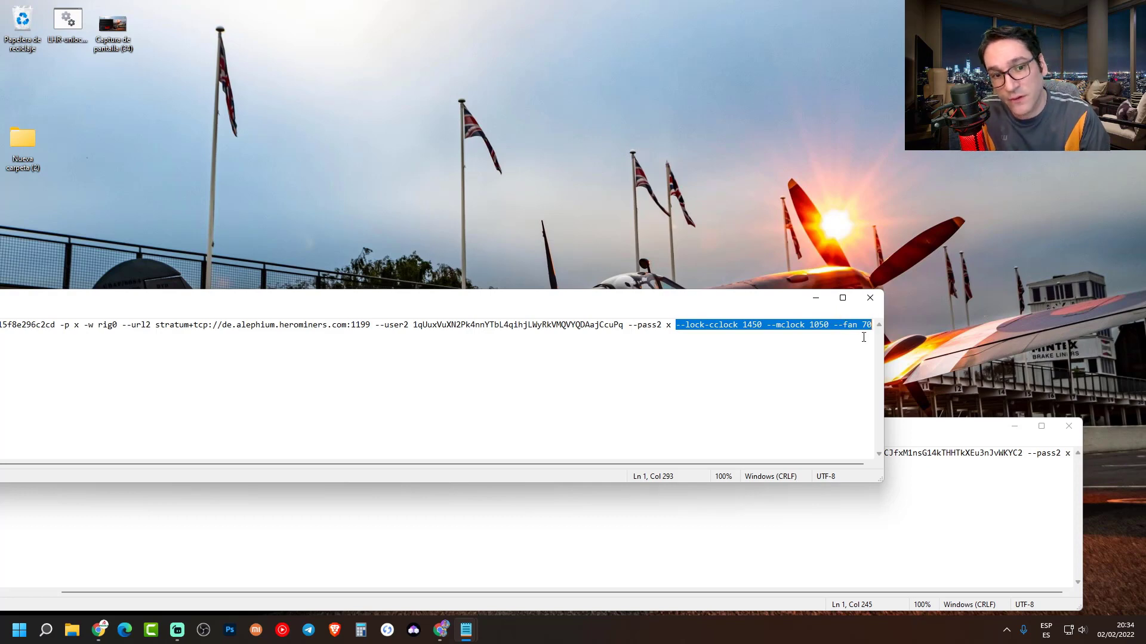
click(870, 297)
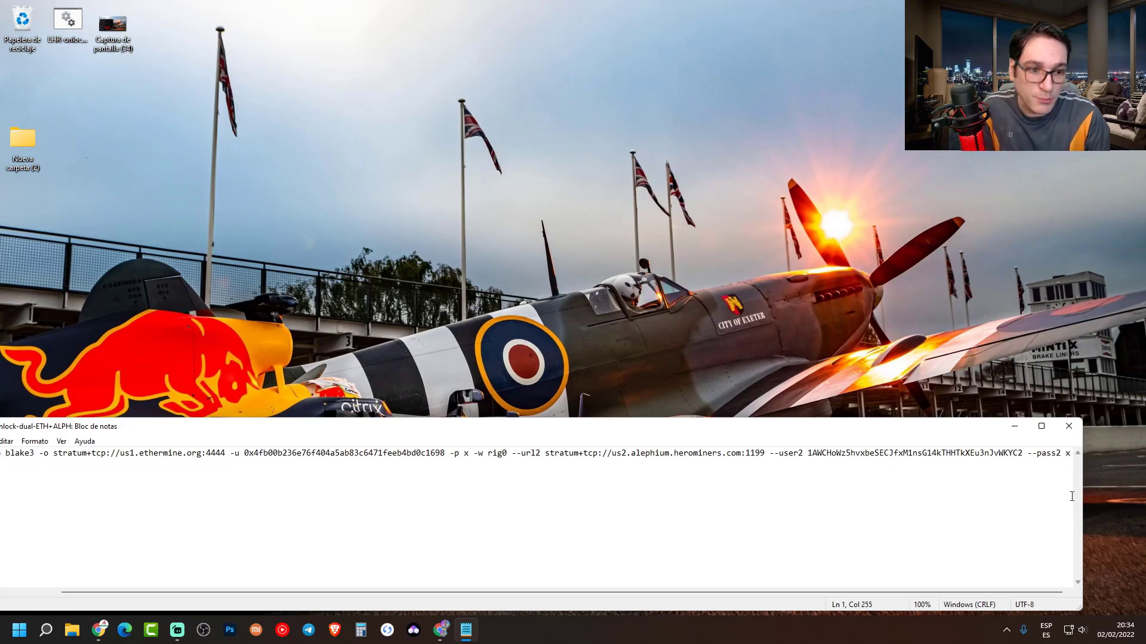
- Append --lock-cclock 1450 --mclock 1050 --fan 70 after --pass2 x and save LHR-unlock-dual-ETH+ALPH.bat
key(ctrl+v)
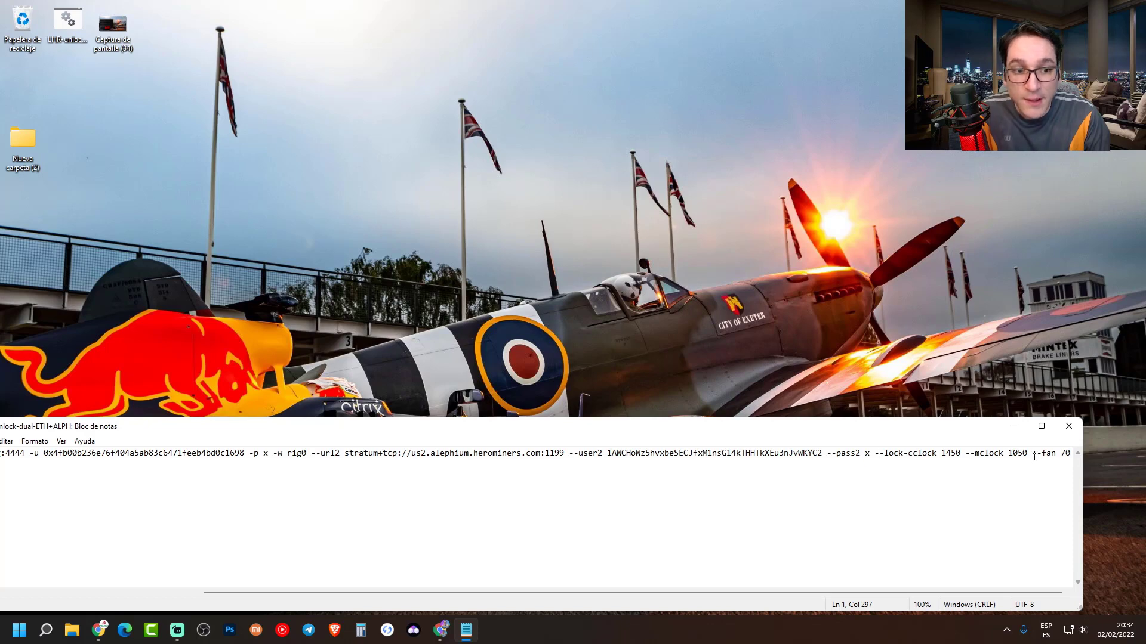
click(1070, 431)
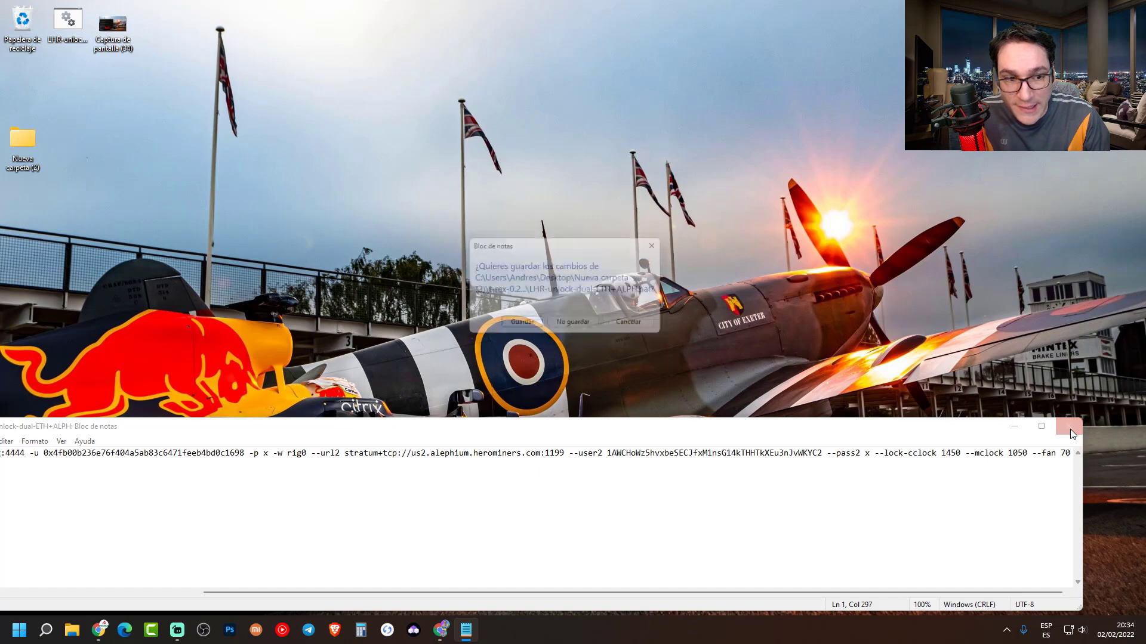
click(511, 327)
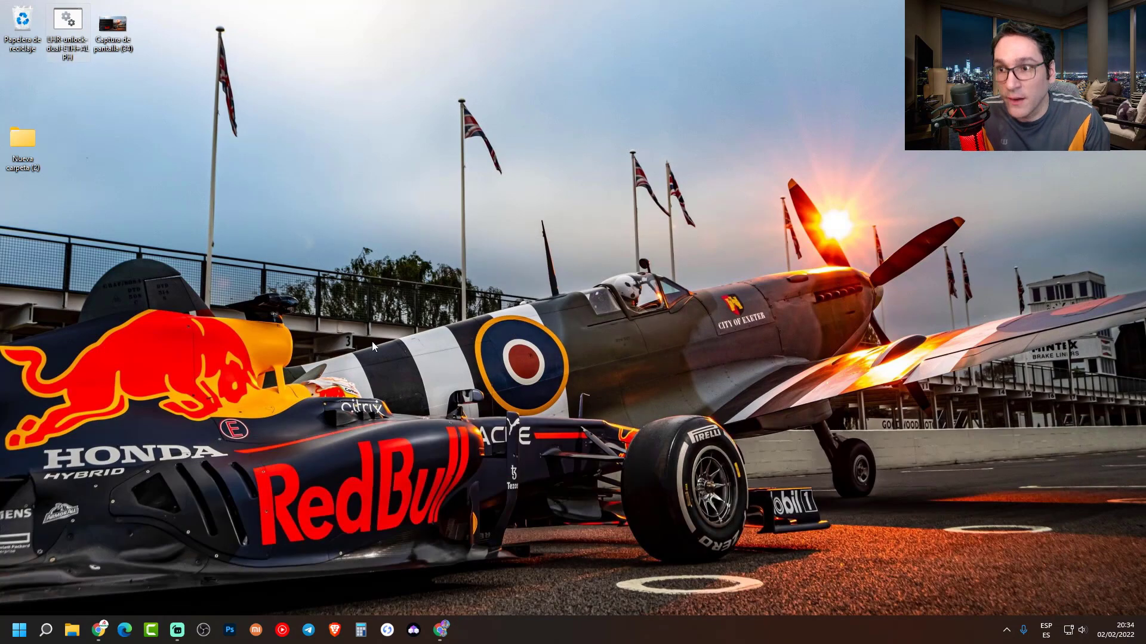
drag(18, 142, 27, 83)
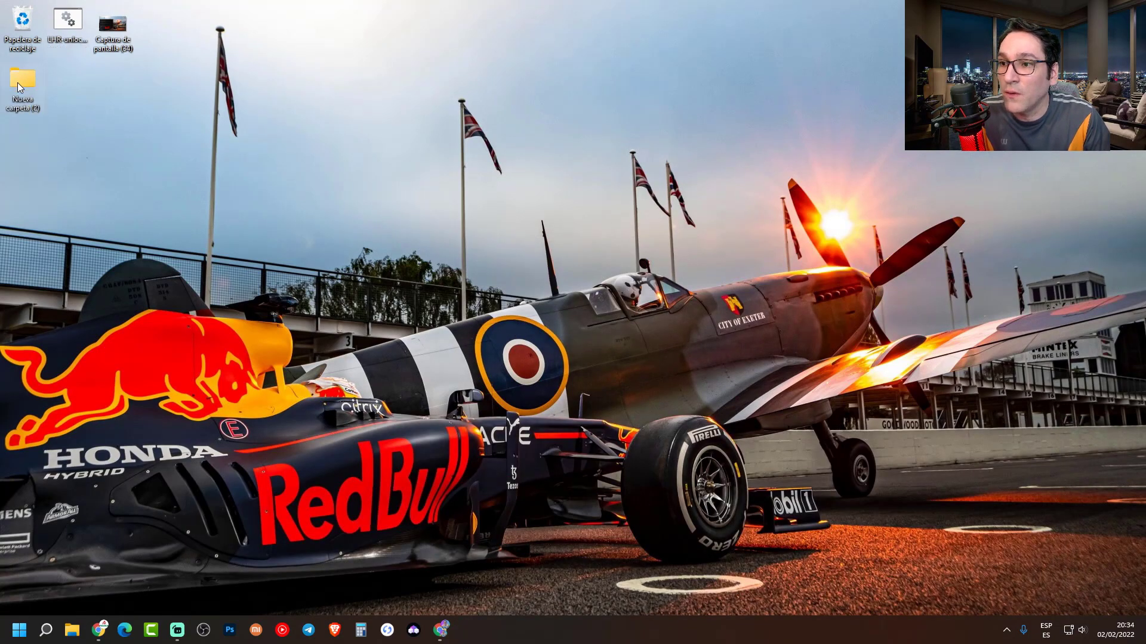
- Open Nueva carpeta (2) > t-rex-0.25.0-win and locate the batch file and t-rex application
double_click(26, 83)
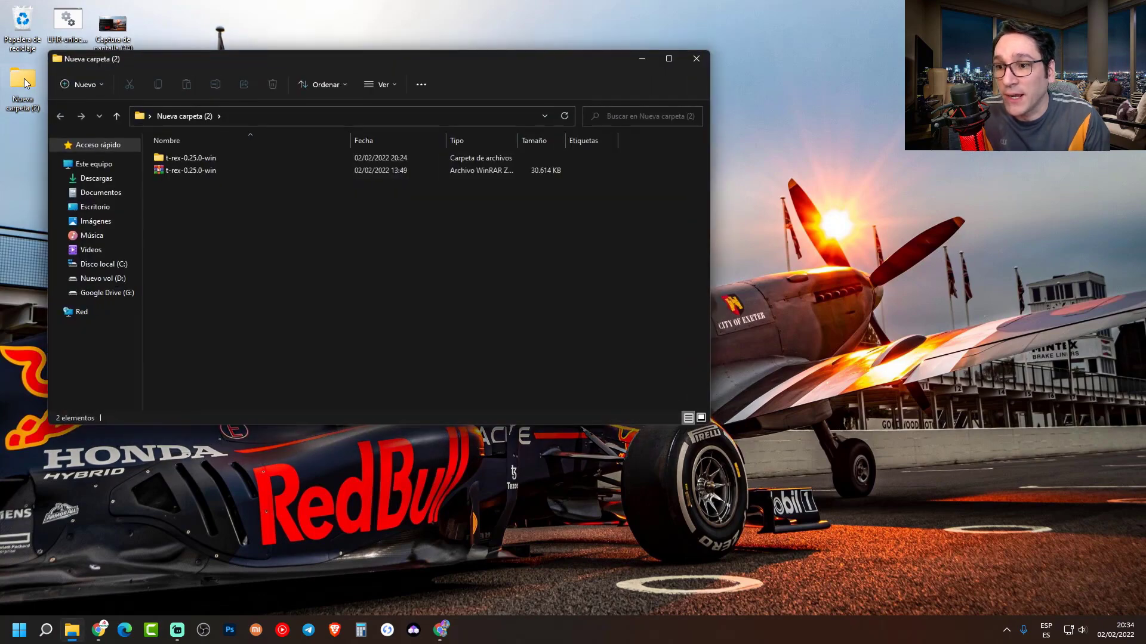
double_click(199, 160)
scroll(222, 343, down, 5)
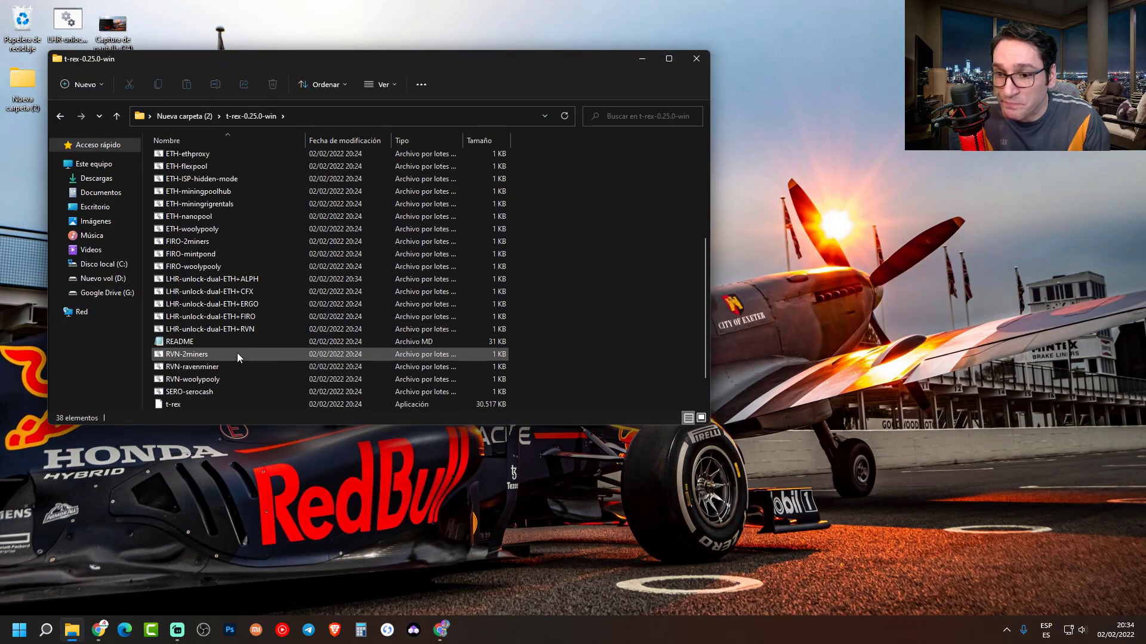
click(226, 281)
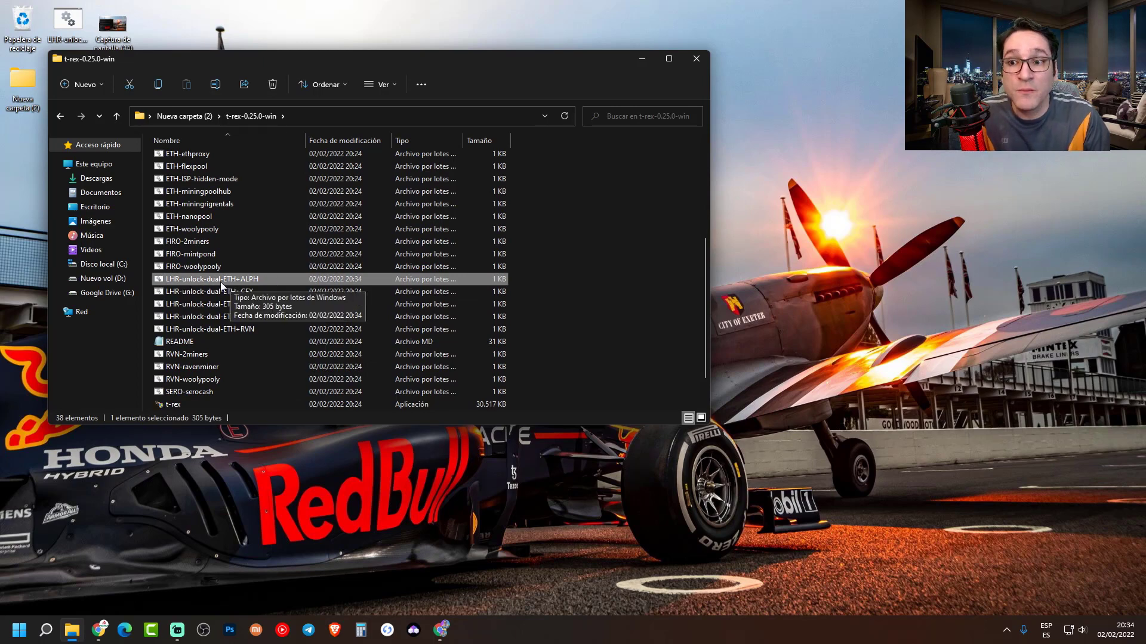
scroll(189, 395, down, 1)
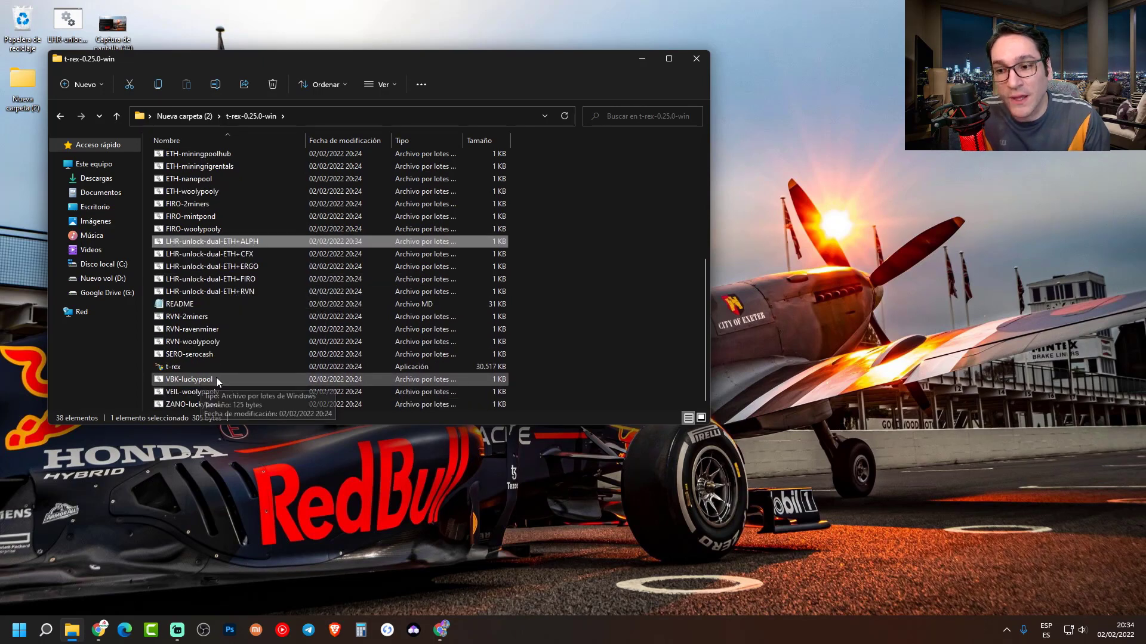
click(173, 369)
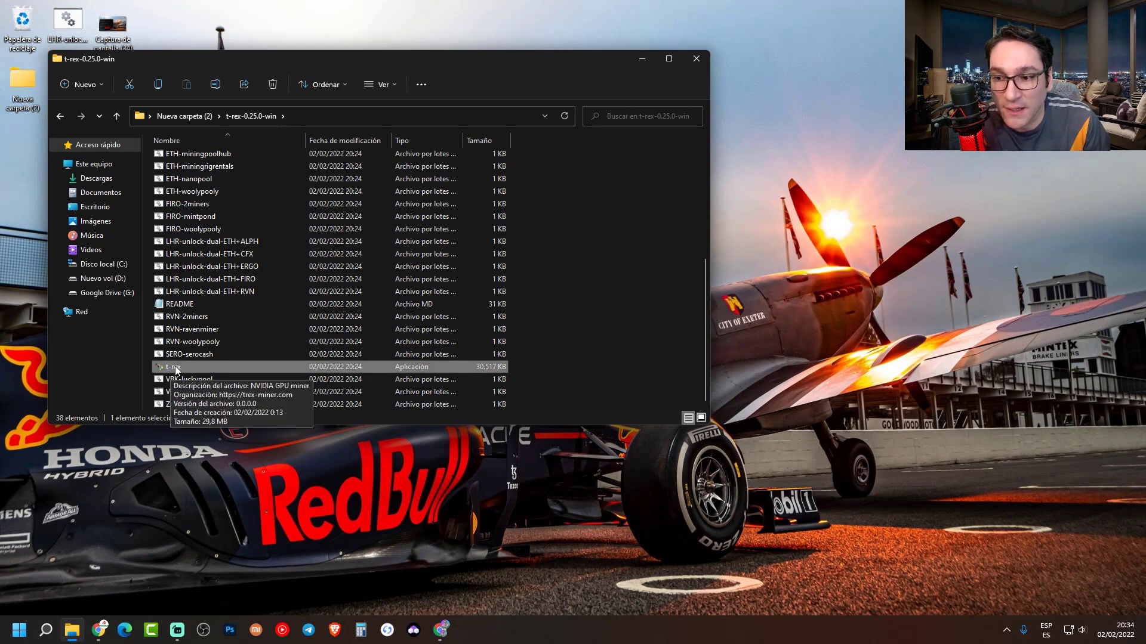
- Check that t-rex.exe's Compatibilidad properties run it as administrator, then close Propiedades
right_click(176, 370)
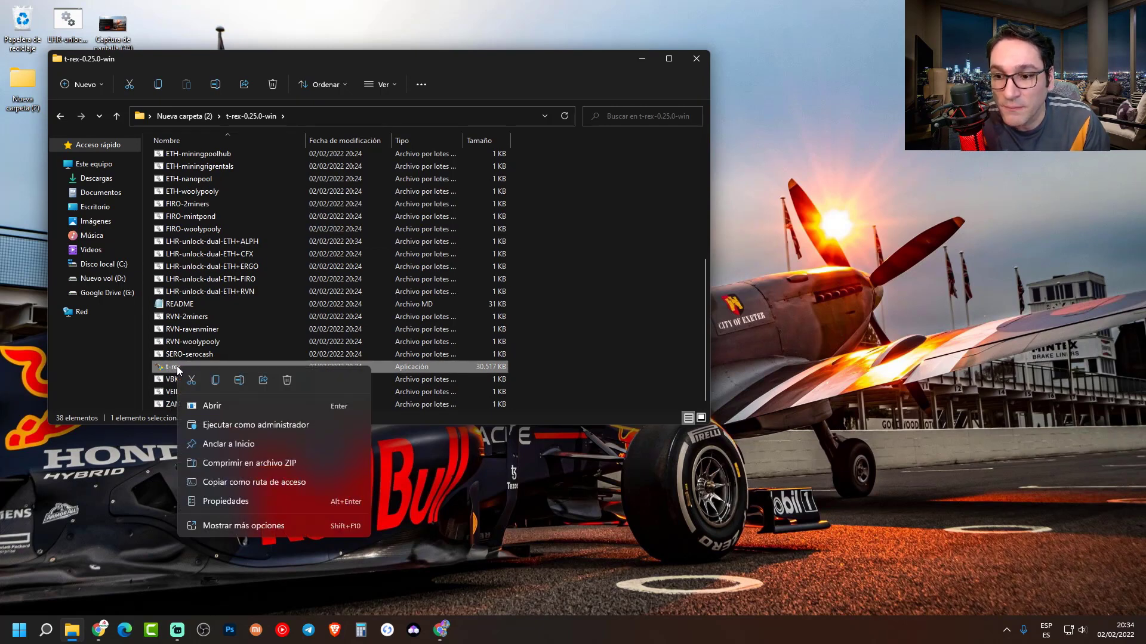
click(257, 526)
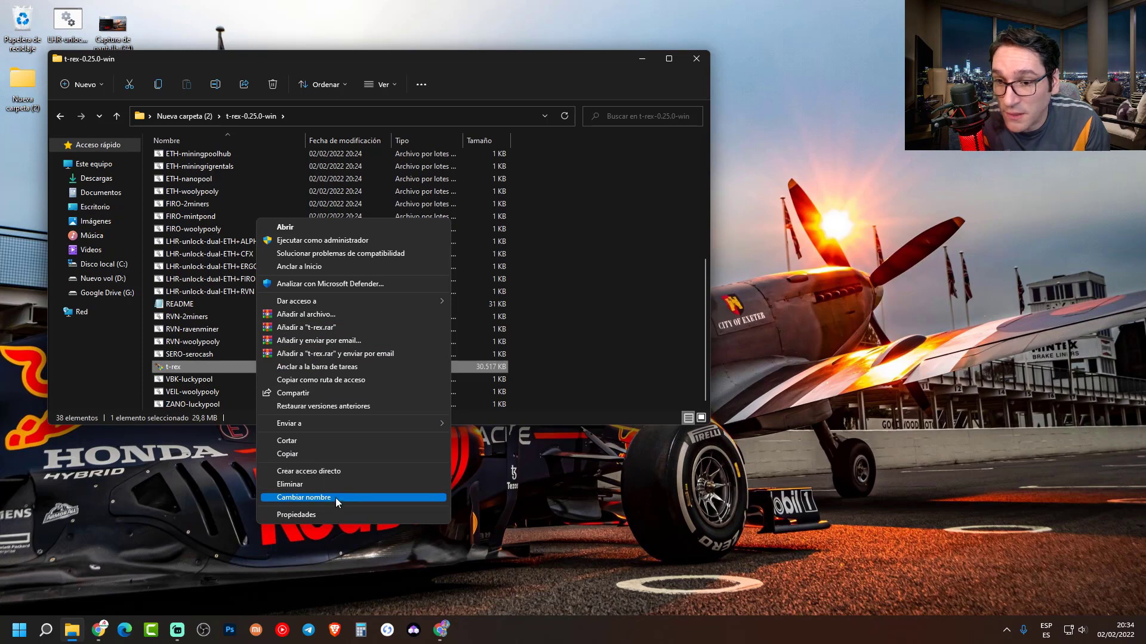
click(288, 515)
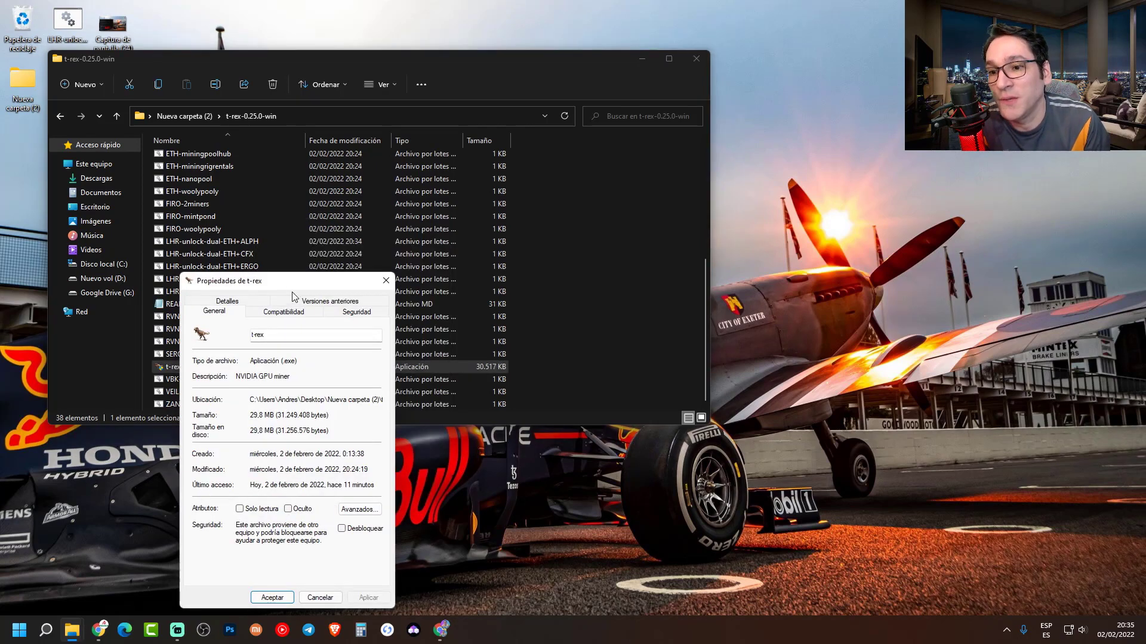
drag(289, 286, 234, 62)
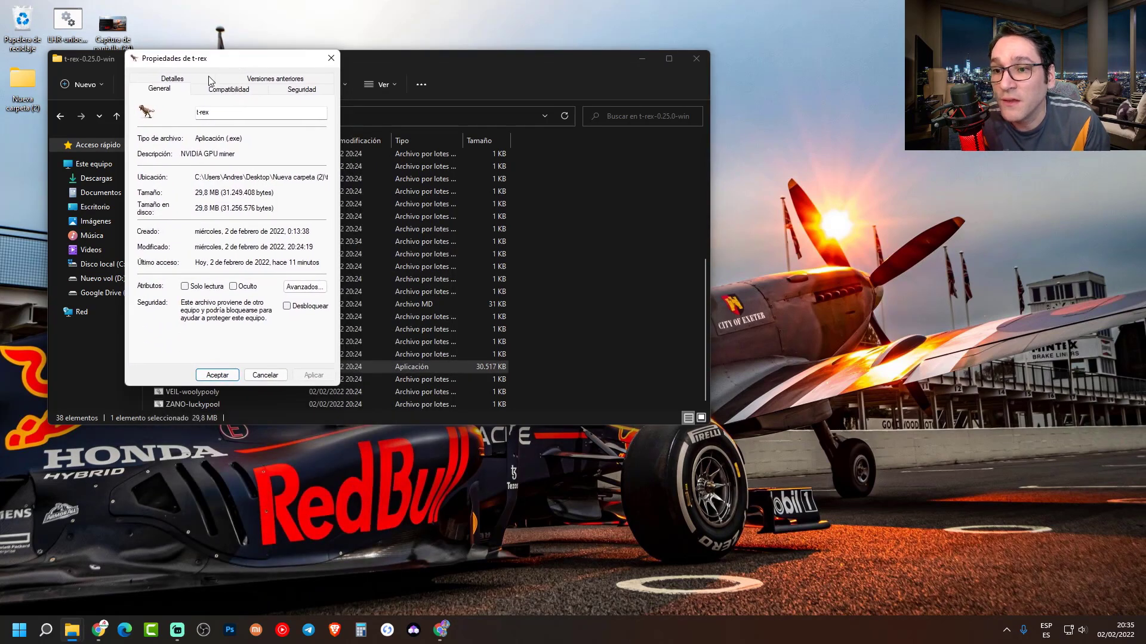
click(224, 90)
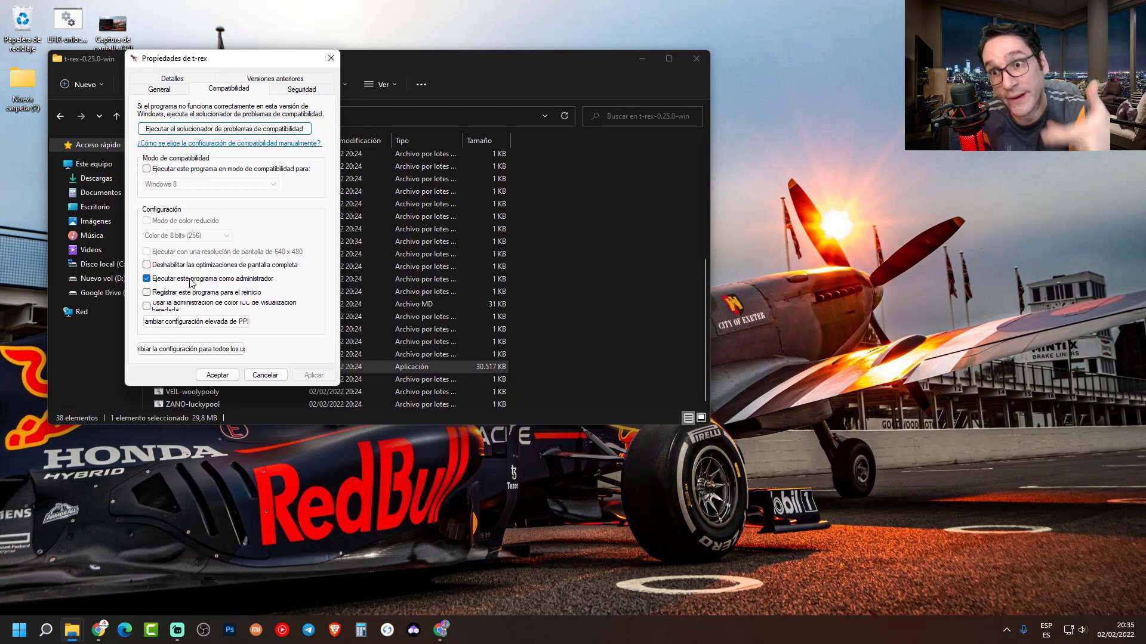
click(332, 58)
scroll(206, 334, up, 3)
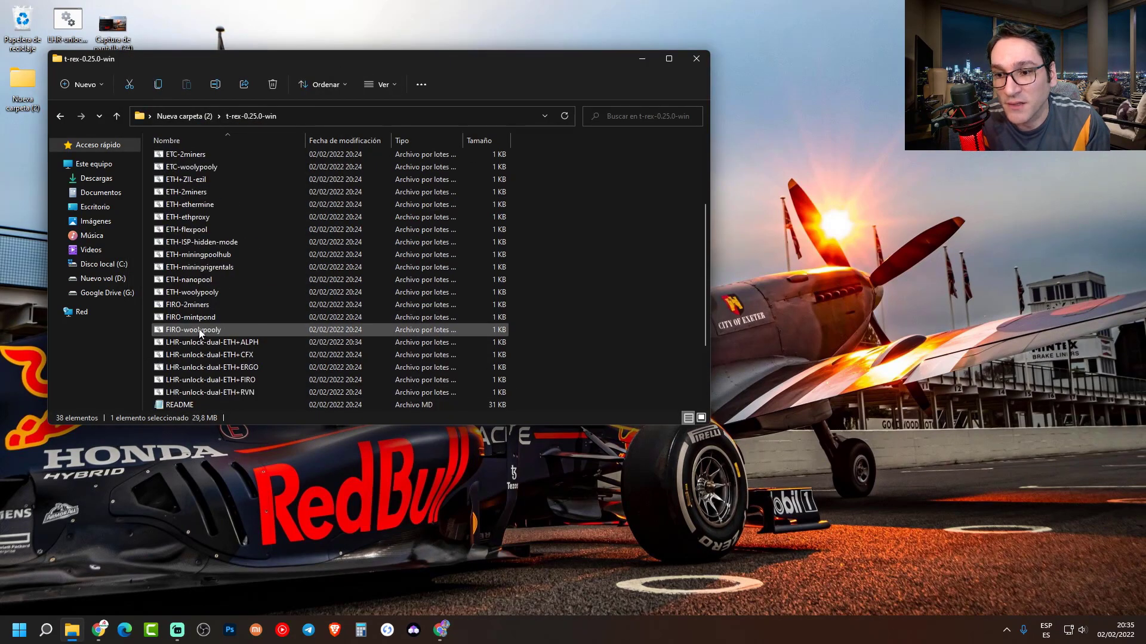
- Launch LHR-unlock-dual-ETH+ALPH, letting t-rex.exe past SmartScreen via Ejecutar de todas formas
double_click(206, 342)
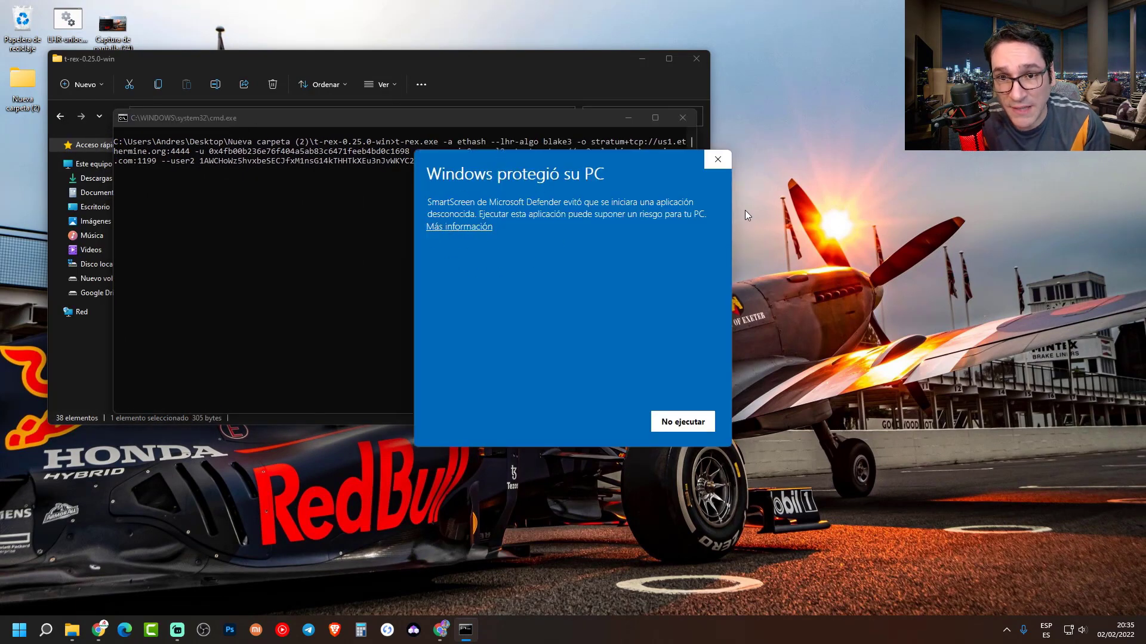
click(476, 230)
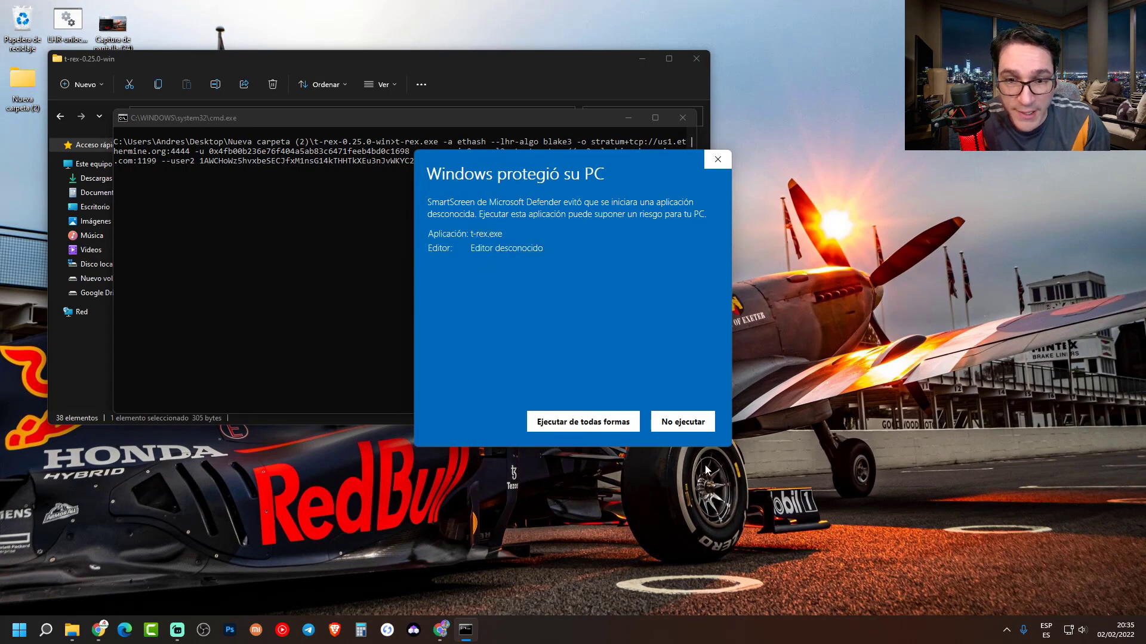
click(575, 423)
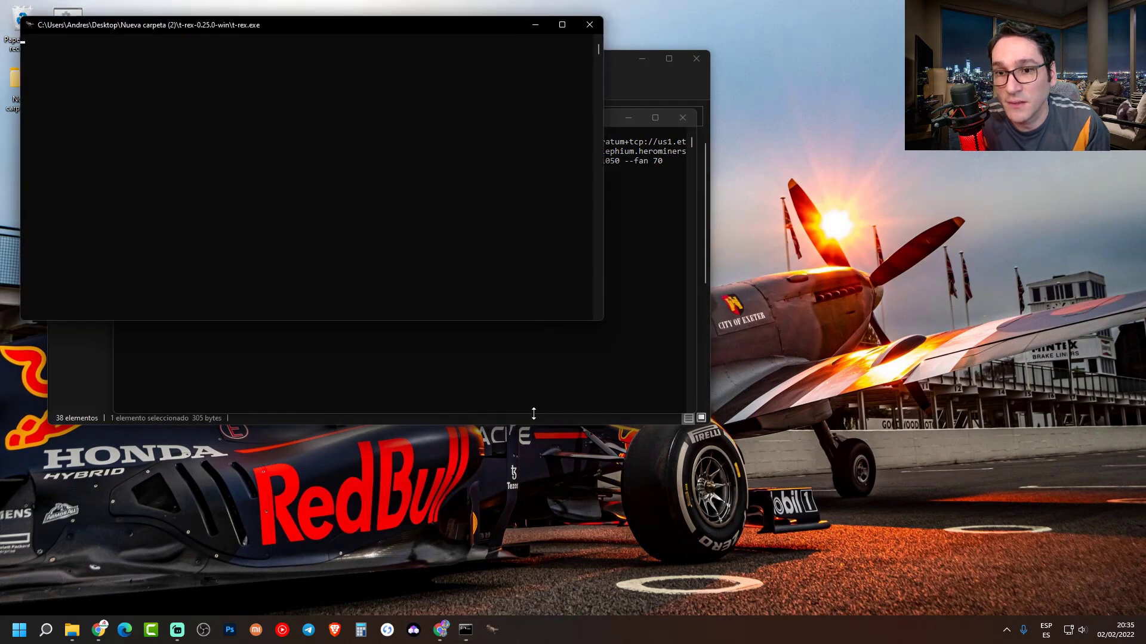
drag(295, 29, 306, 174)
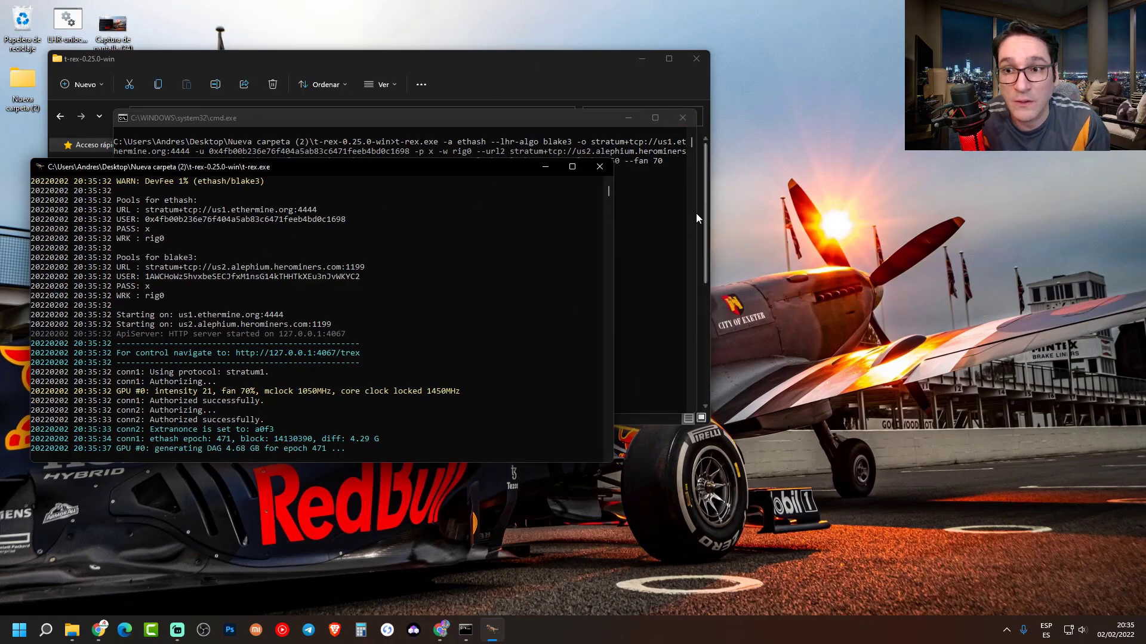
- Close the cmd.exe prompt and the t-rex-0.25.0-win folder, leaving only the T-Rex console
click(688, 120)
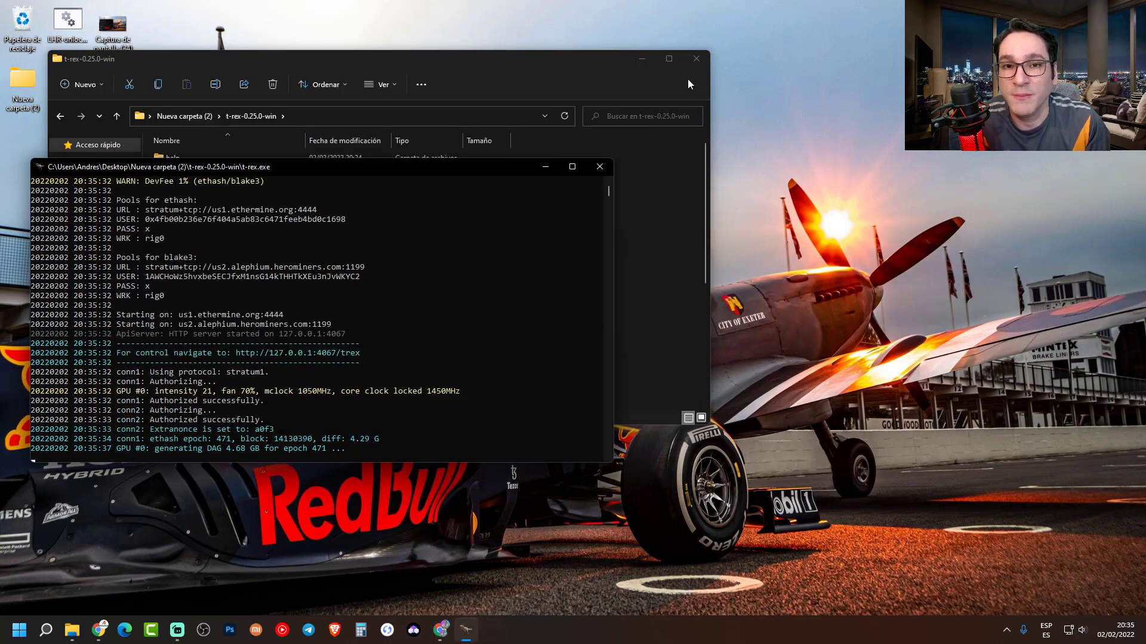
click(687, 79)
click(697, 59)
drag(344, 180, 324, 178)
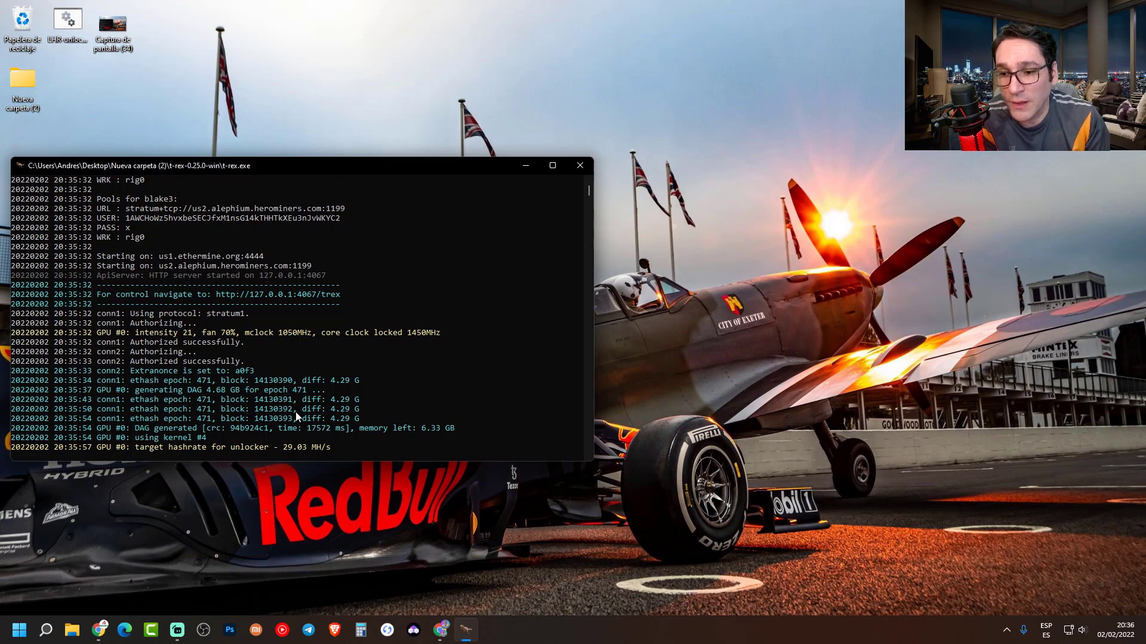
click(19, 75)
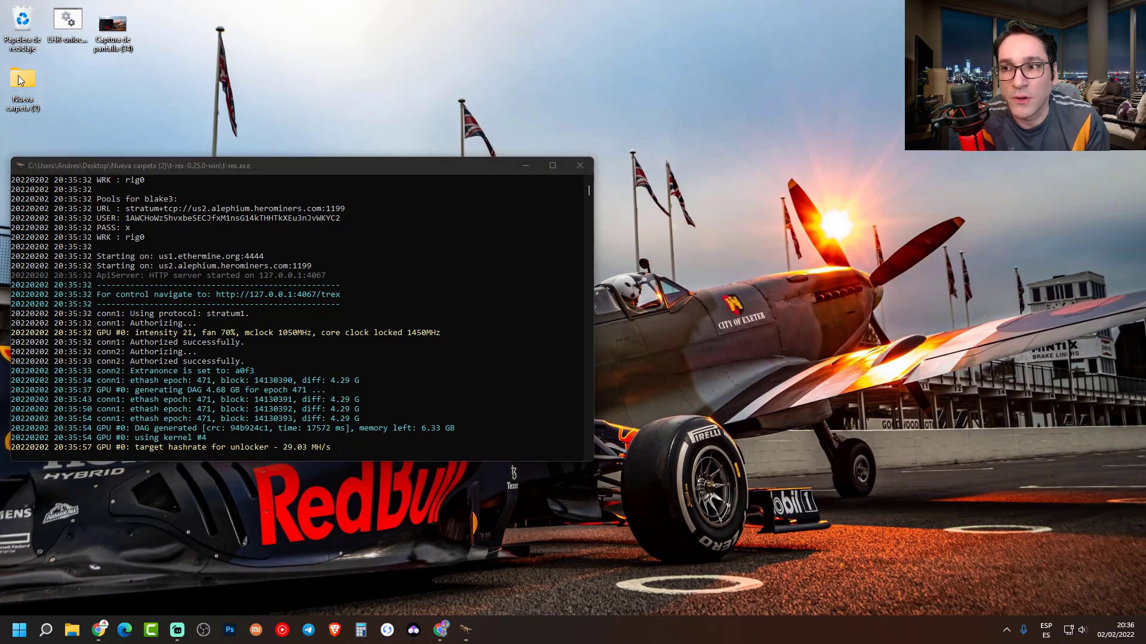